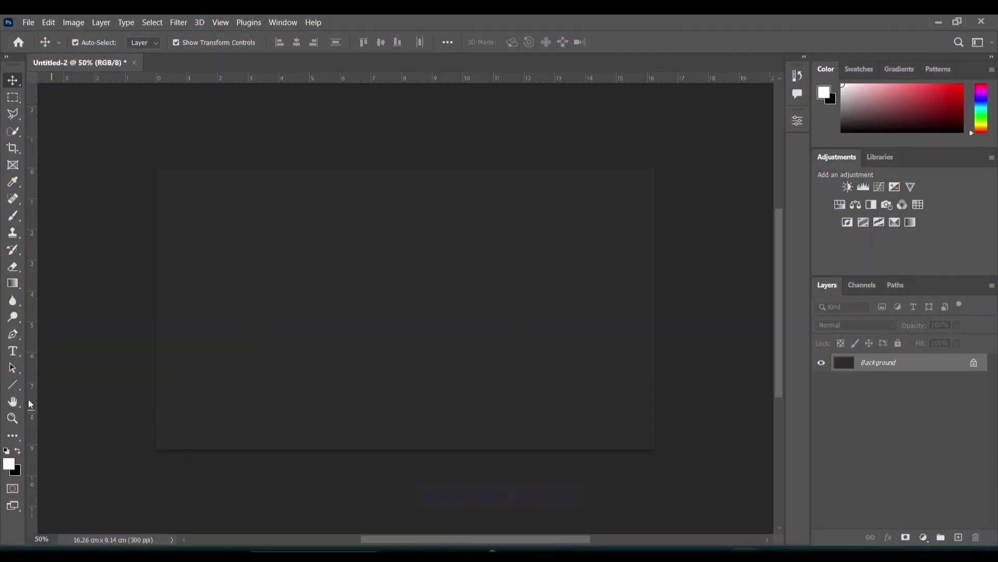
# - Type 'SIMPLE' above '3D TEXT' in white 60 pt BubbleGum and centre it on the canvas
pyautogui.click(13, 352)
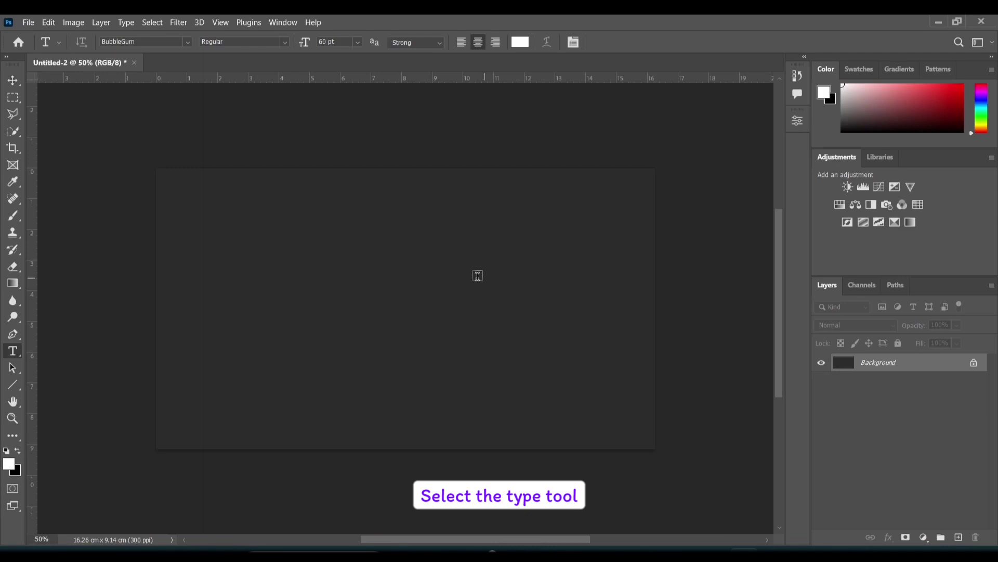
pyautogui.click(329, 295)
pyautogui.write('SIMP')
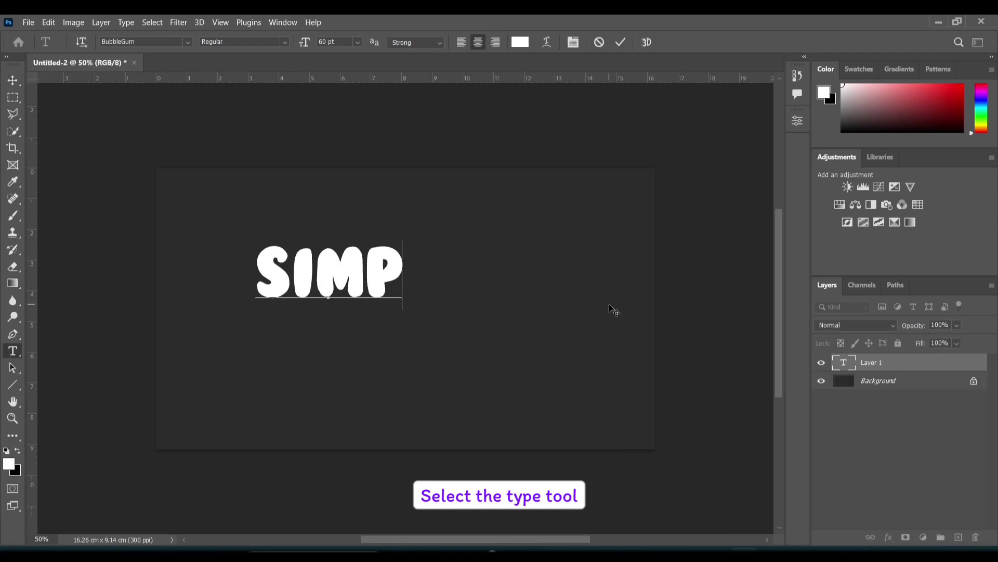
pyautogui.write('LE')
pyautogui.press('Return')
pyautogui.write('3')
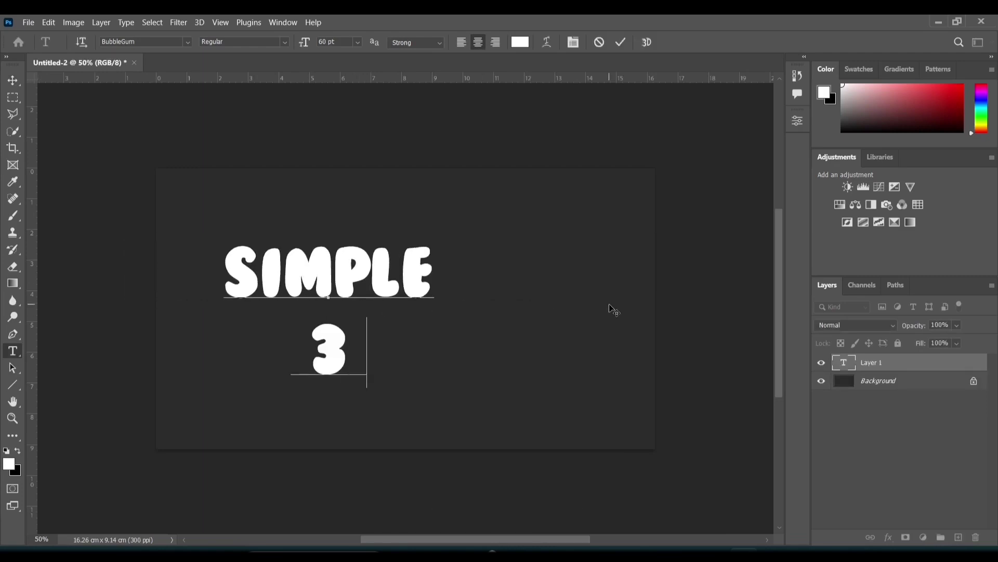
pyautogui.write('D TEXT')
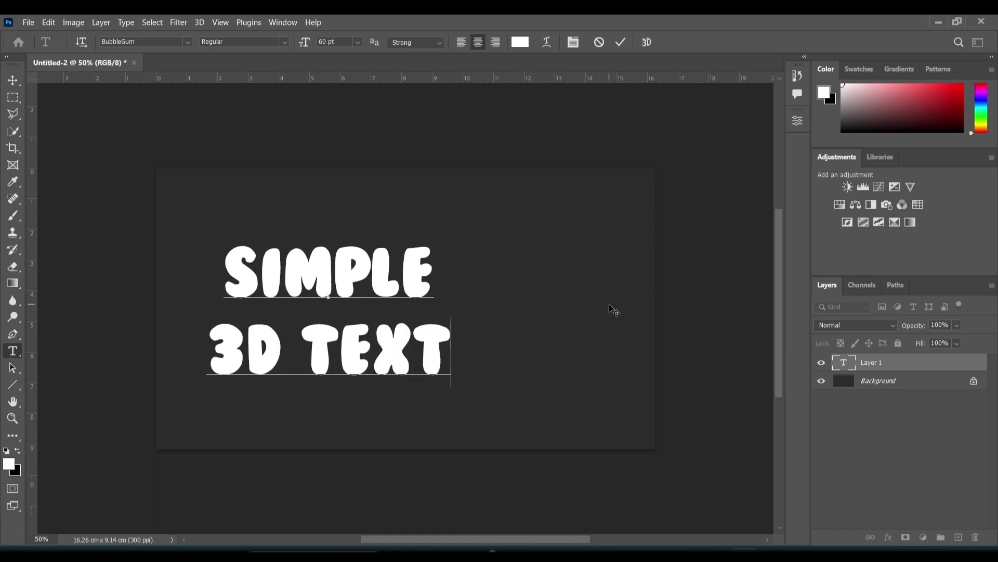
pyautogui.click(13, 80)
pyautogui.moveTo(278, 295); pyautogui.dragTo(356, 277)
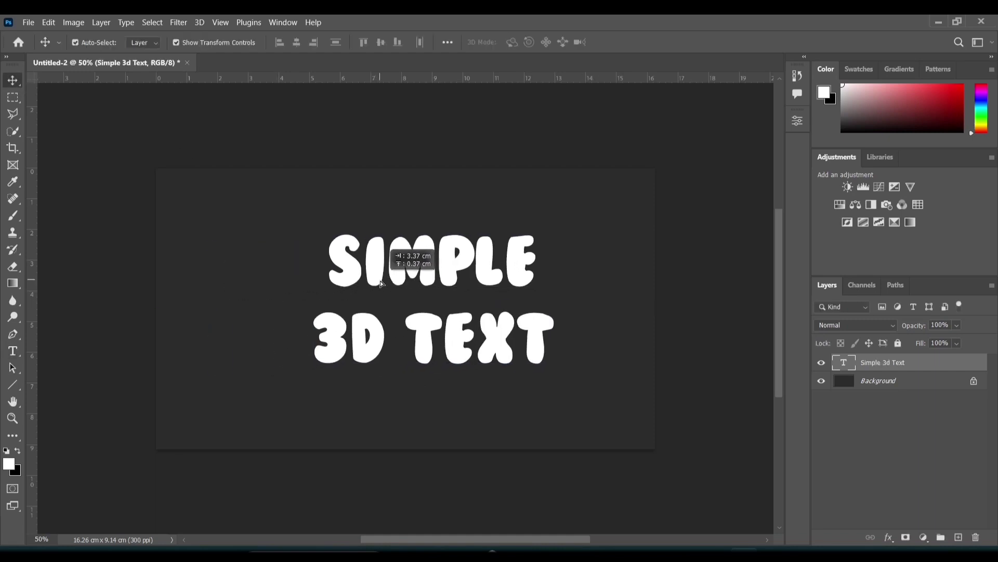
# - Enter text editing on the type layer and bring up its Properties panel
pyautogui.doubleClick(356, 277)
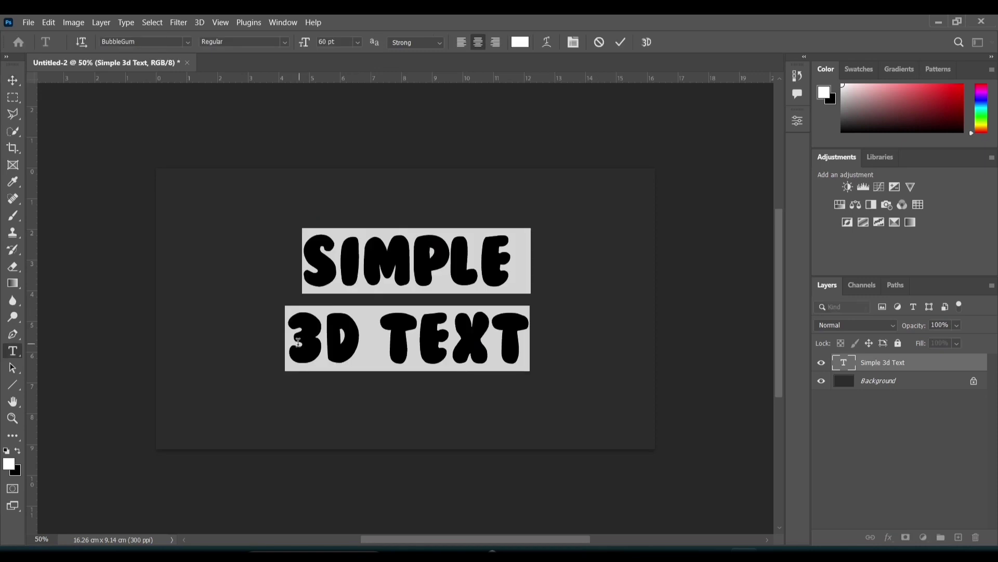
pyautogui.moveTo(298, 342); pyautogui.dragTo(575, 332)
pyautogui.click(797, 120)
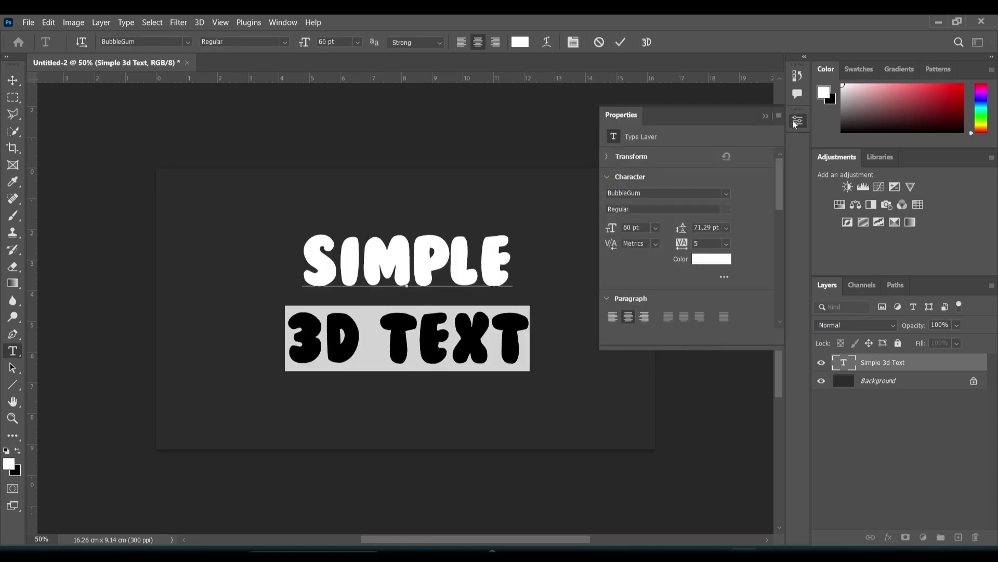
pyautogui.moveTo(780, 182); pyautogui.dragTo(783, 196)
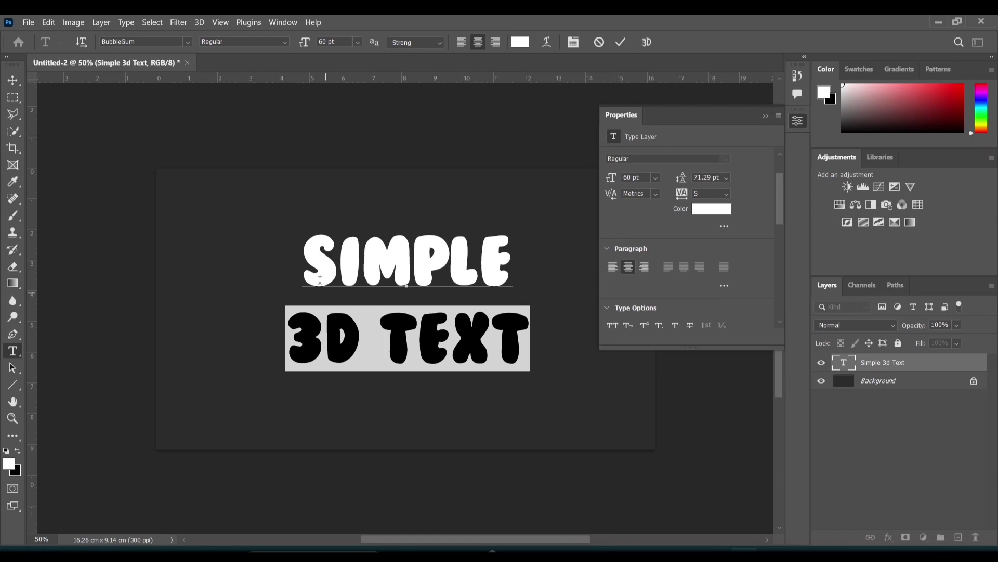
# - Set the SIMPLE line's tracking to 100, commit, and close the Properties panel
pyautogui.moveTo(320, 279); pyautogui.dragTo(512, 266)
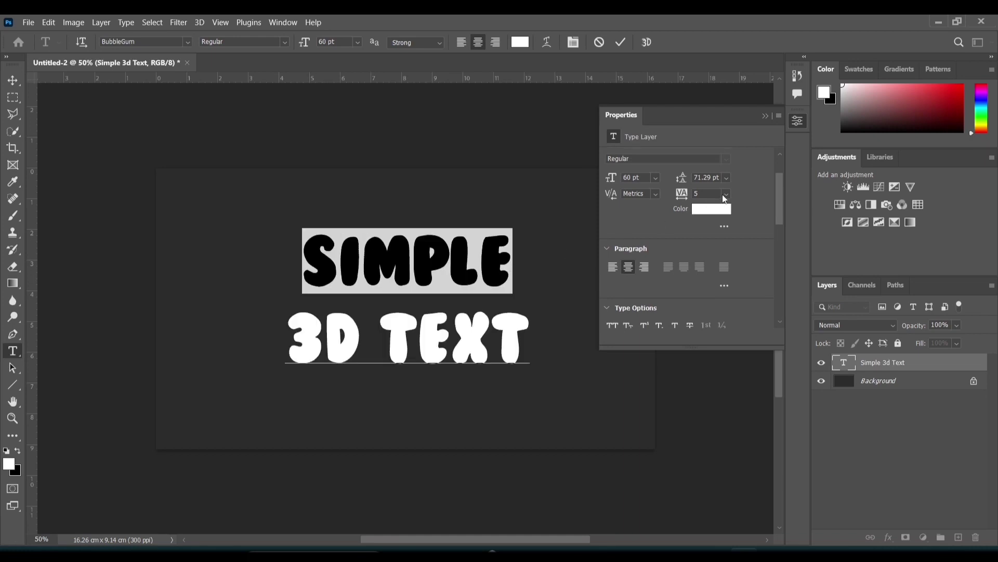
pyautogui.click(727, 194)
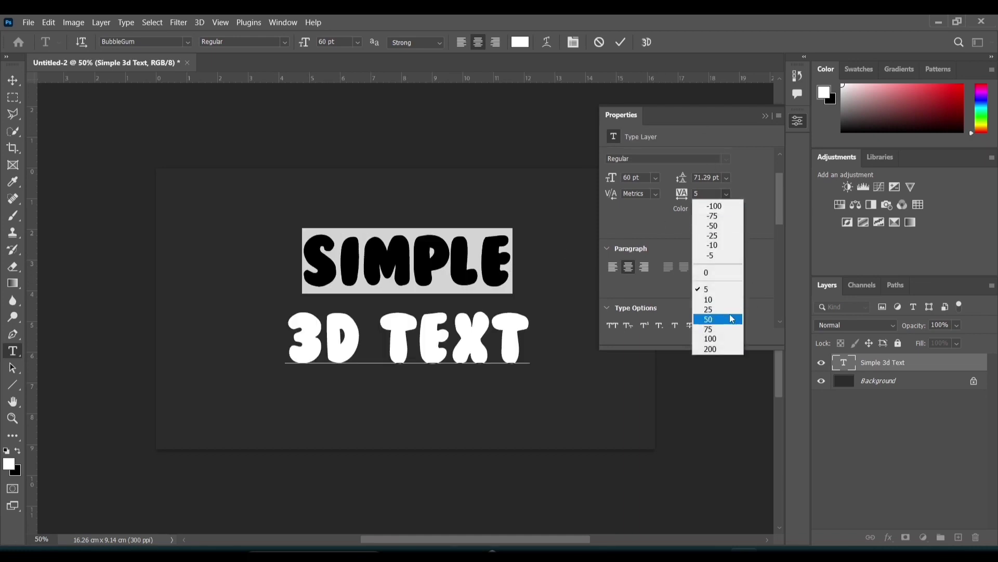
pyautogui.click(707, 319)
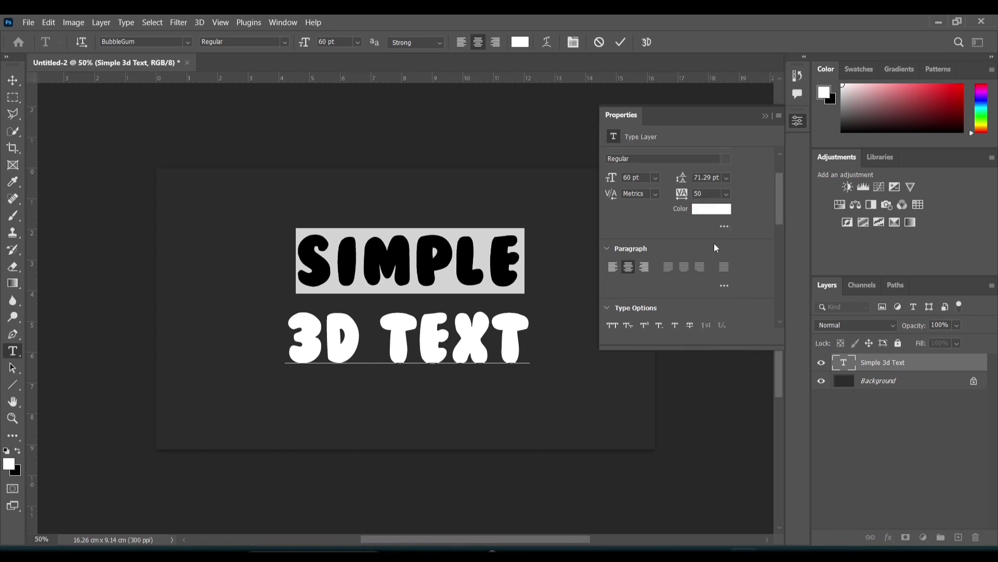
pyautogui.click(727, 194)
pyautogui.click(708, 339)
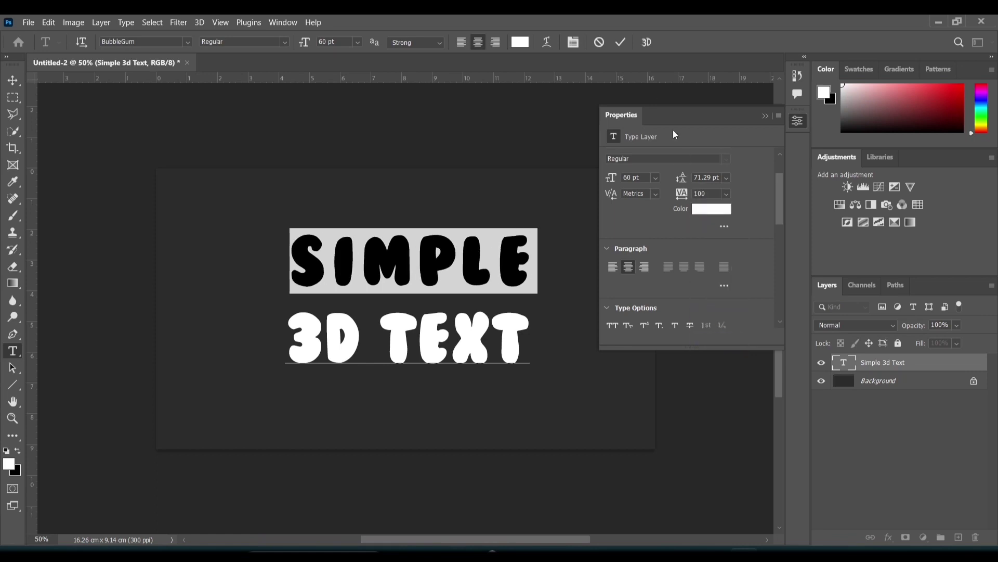
pyautogui.click(620, 43)
pyautogui.press('v')
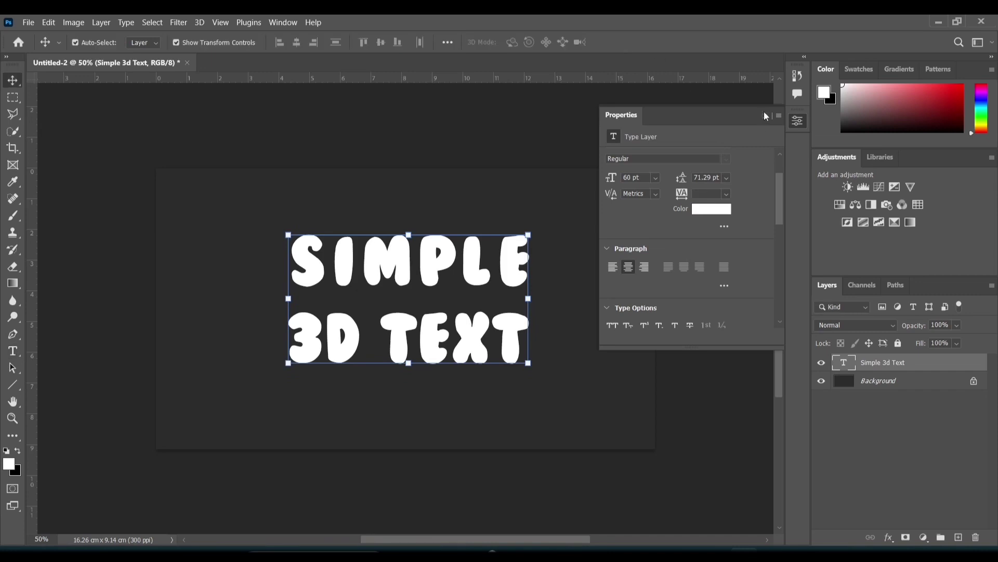
pyautogui.click(765, 115)
pyautogui.click(726, 239)
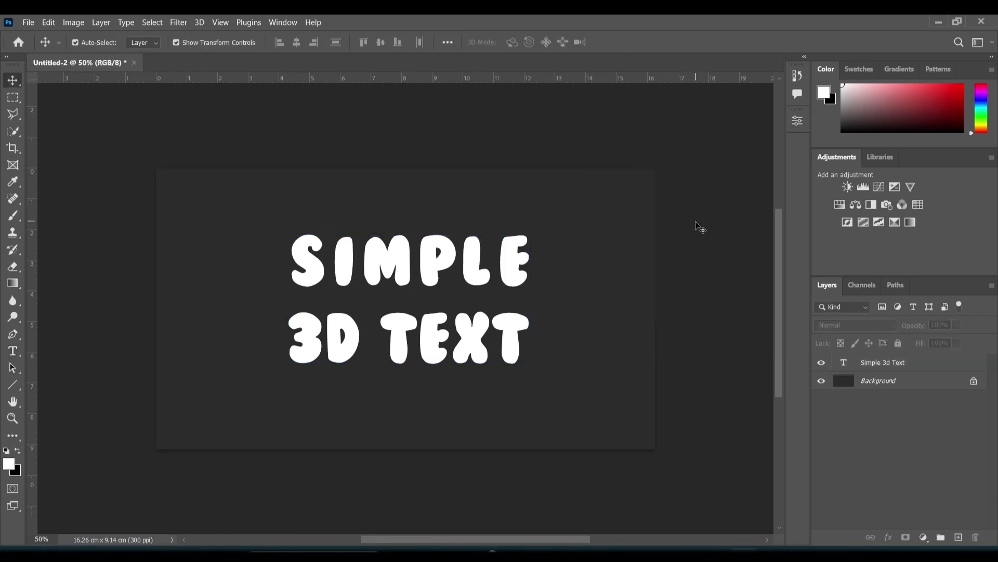
# - Add a Stroke effect to the Simple 3d Text layer in Layer Style
pyautogui.click(504, 268)
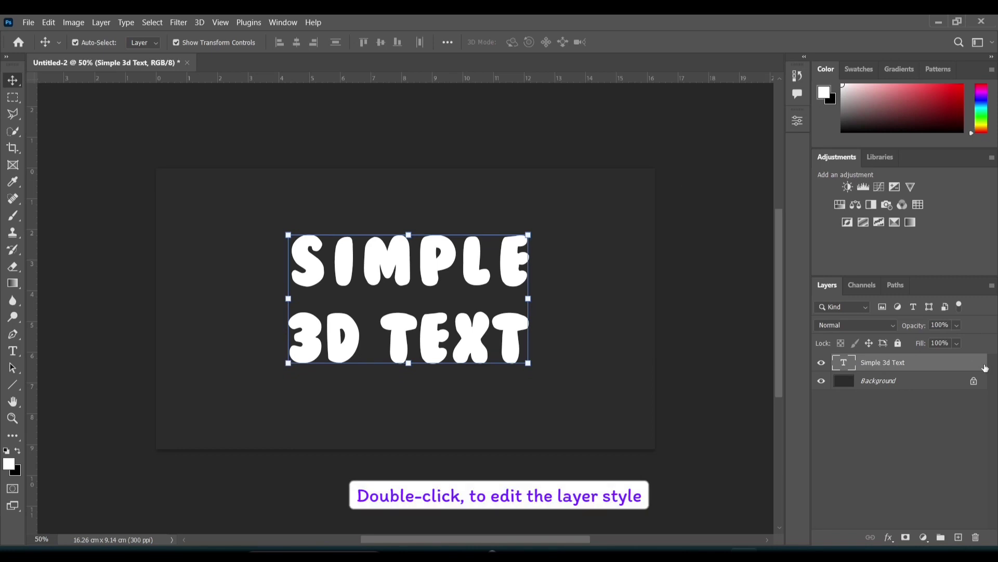
pyautogui.doubleClick(985, 367)
pyautogui.moveTo(353, 145); pyautogui.dragTo(581, 113)
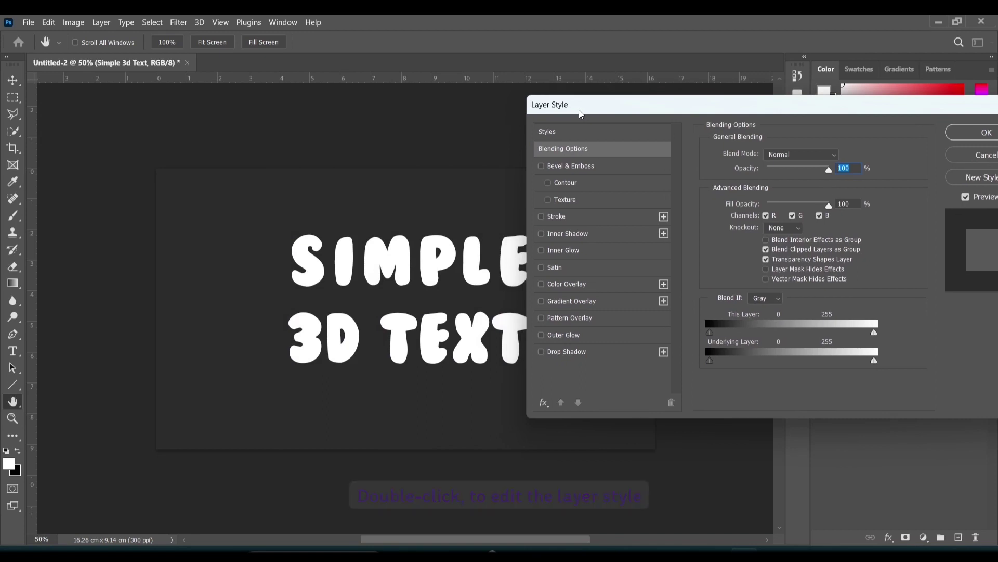
pyautogui.click(589, 219)
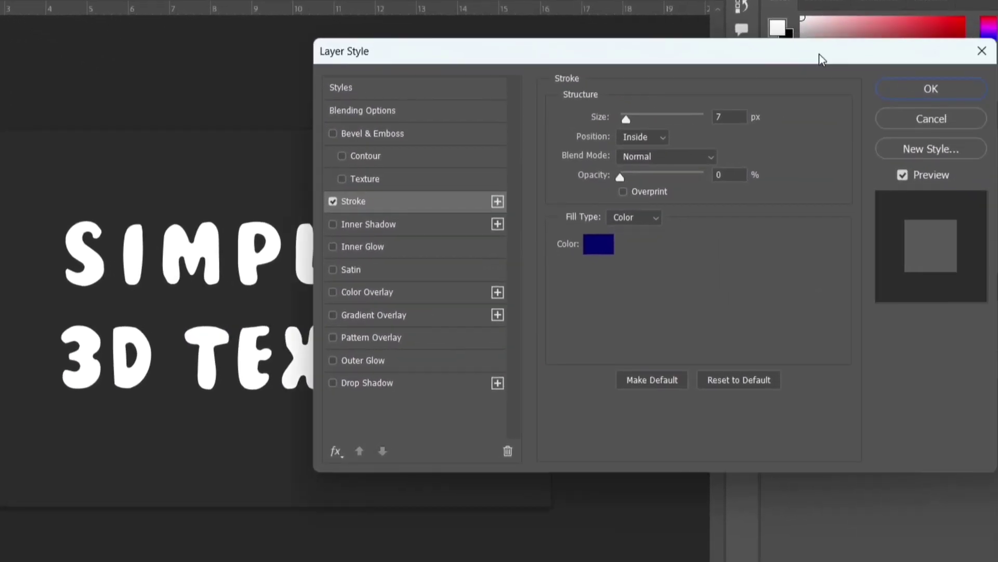
# - Set the stroke to 7 px, Outside, 100% opacity, colour #0900bf, and apply it
pyautogui.doubleClick(720, 117)
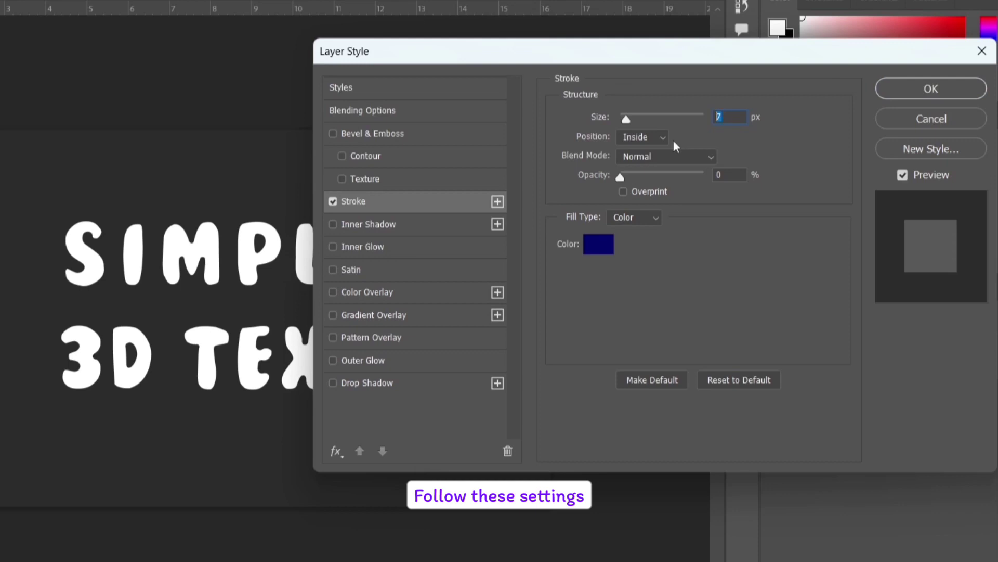
pyautogui.click(655, 136)
pyautogui.click(642, 154)
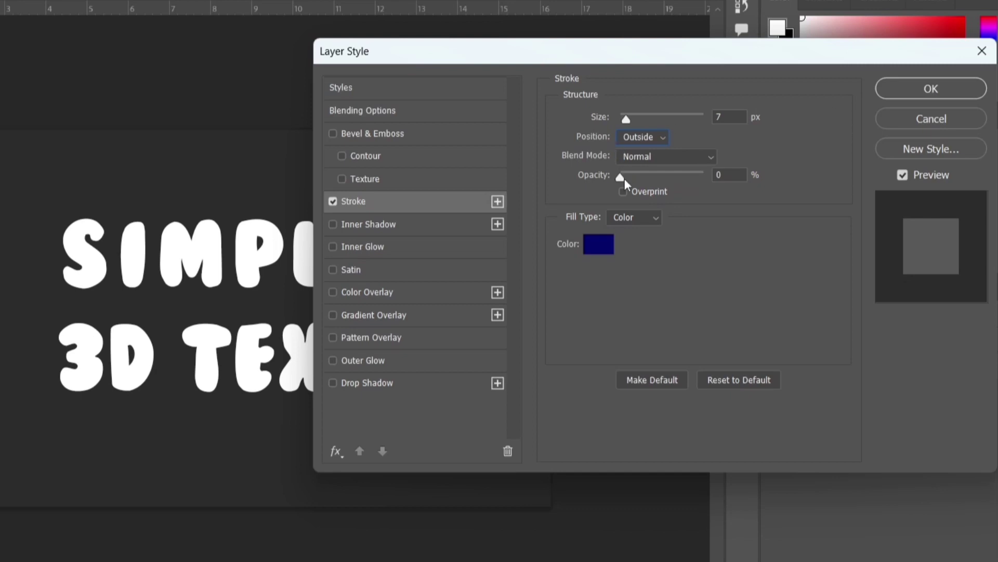
pyautogui.moveTo(621, 177); pyautogui.dragTo(751, 182)
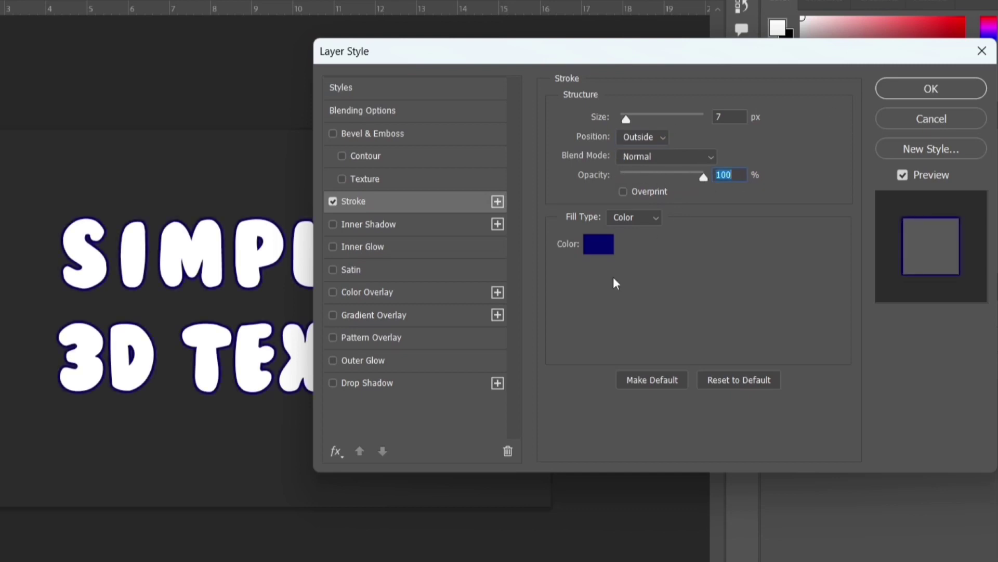
pyautogui.click(593, 253)
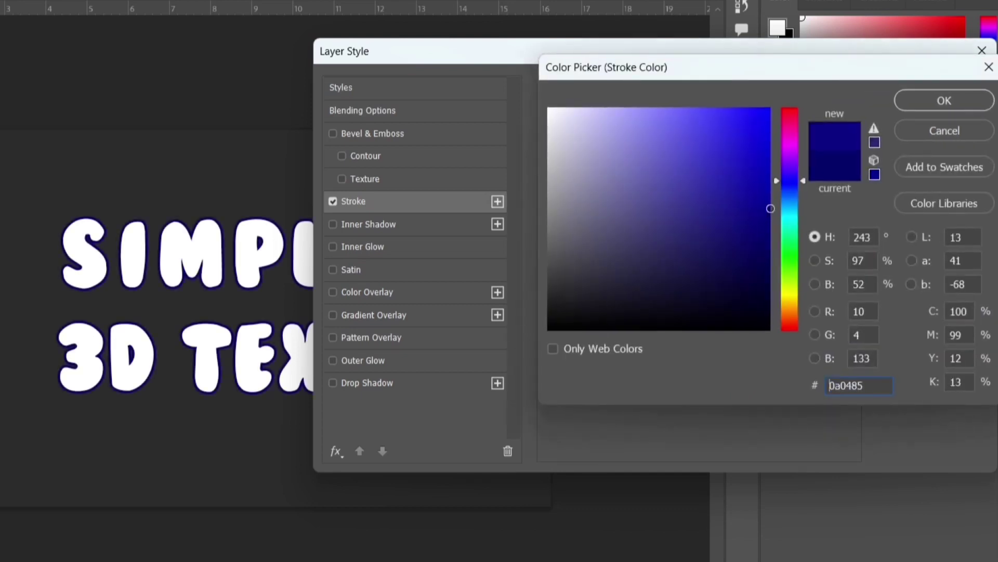
pyautogui.moveTo(753, 219); pyautogui.dragTo(778, 164)
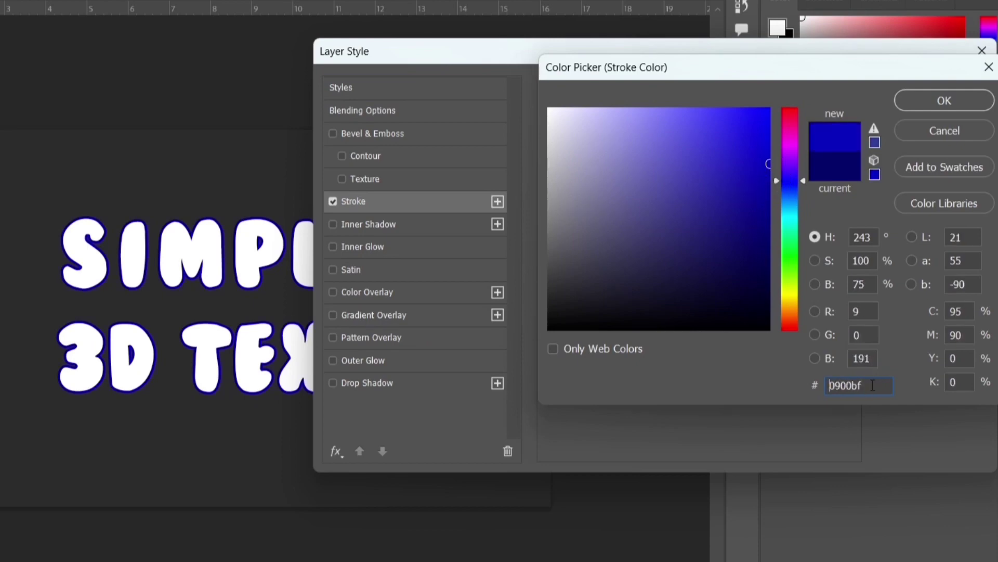
pyautogui.doubleClick(842, 386)
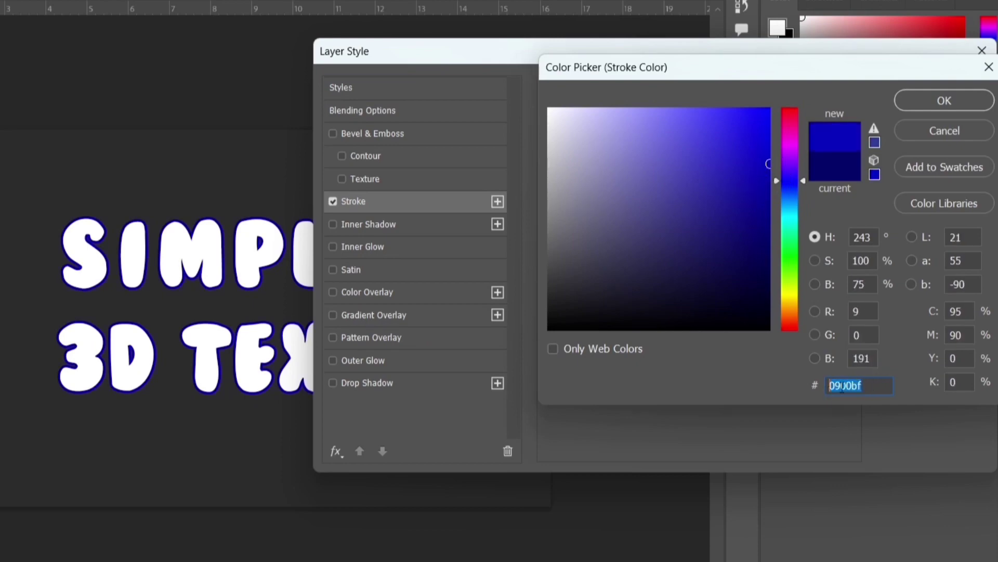
pyautogui.click(926, 102)
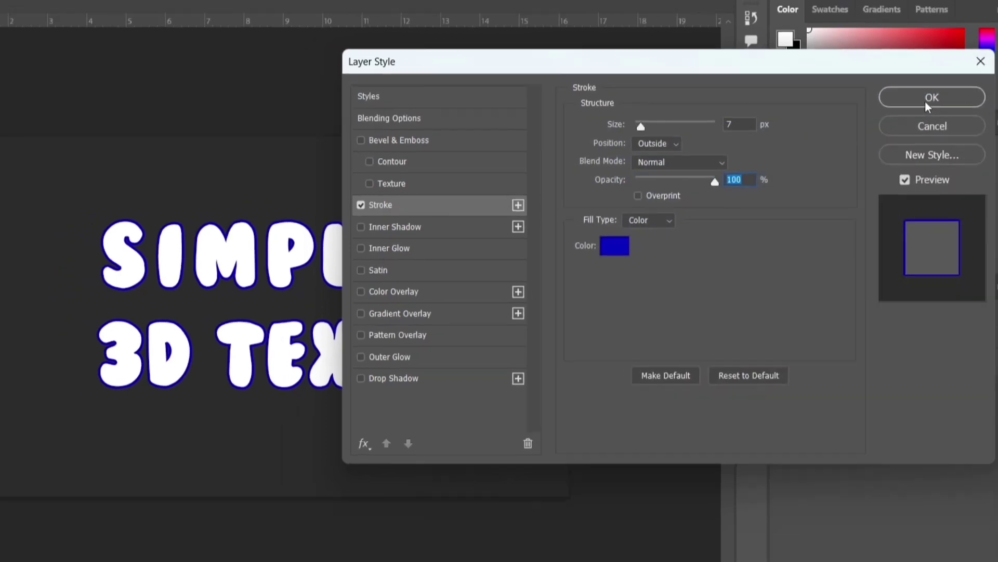
pyautogui.click(926, 99)
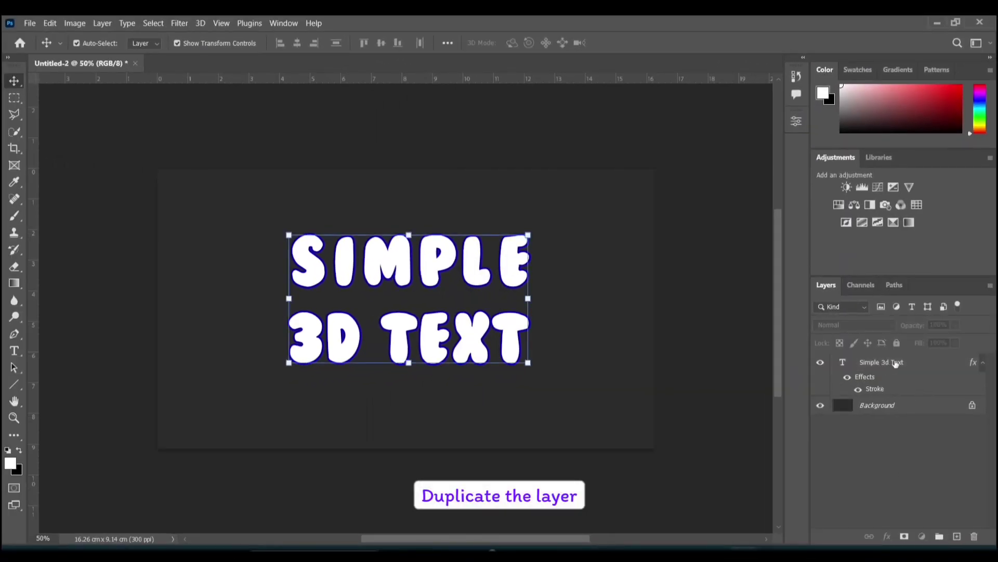
# - Duplicate the Simple 3d Text layer and rename the copy Middle
pyautogui.moveTo(881, 372)
pyautogui.mouseDown()
pyautogui.moveTo(956, 471)
pyautogui.moveTo(957, 537)
pyautogui.mouseUp()
pyautogui.doubleClick(879, 361)
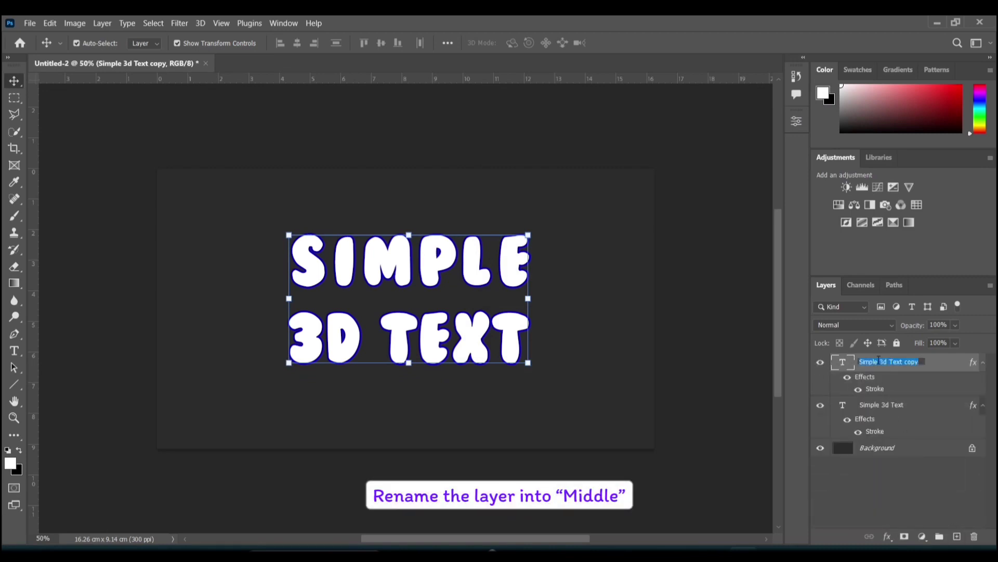
pyautogui.write('Middle')
pyautogui.click(845, 492)
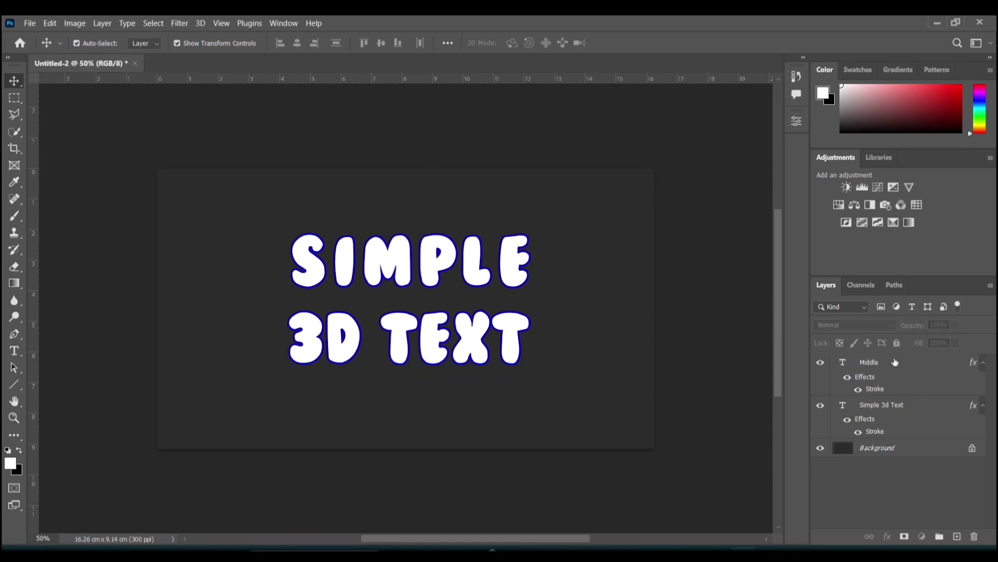
# - Clear all layer styles from the Middle layer
pyautogui.click(894, 362)
pyautogui.rightClick(894, 363)
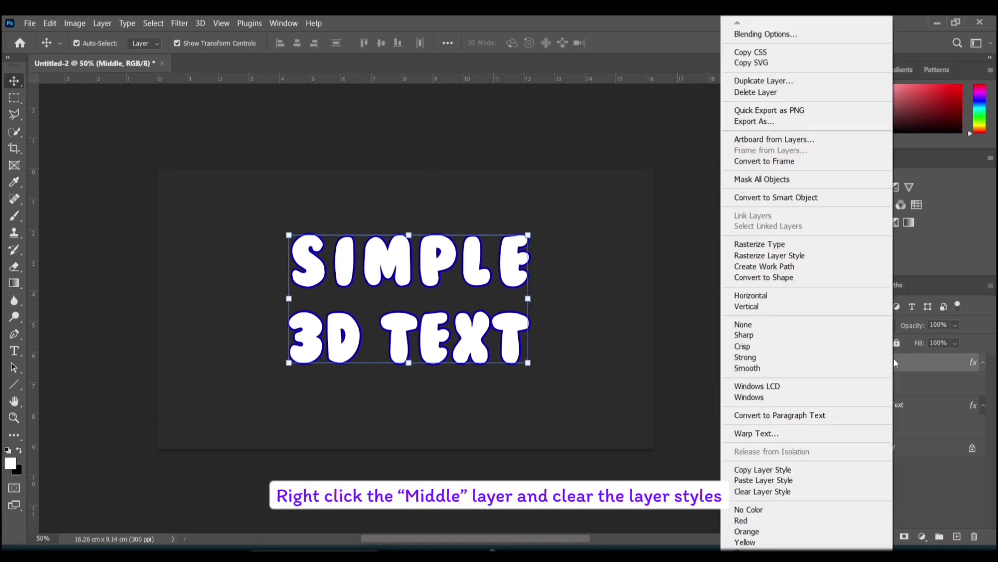
pyautogui.click(760, 492)
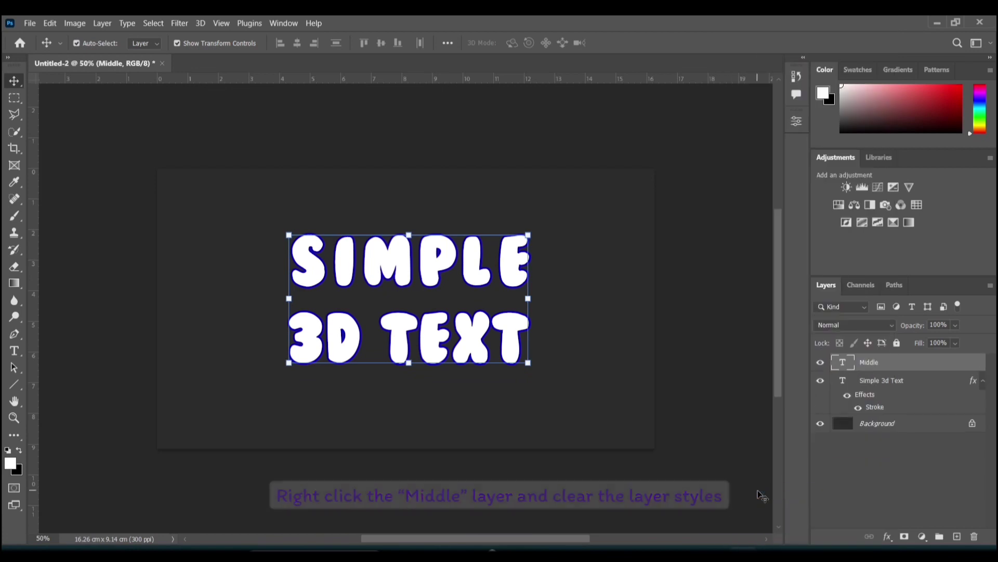
pyautogui.click(899, 497)
pyautogui.click(873, 363)
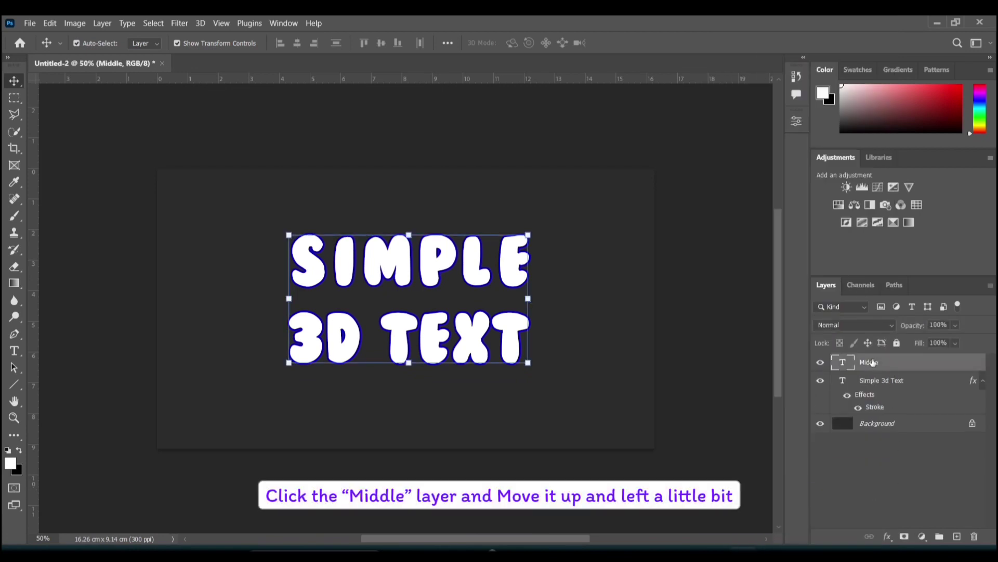
# - Nudge the Middle text slightly up and left with the arrow keys
pyautogui.press('Up')
pyautogui.press('Up')
pyautogui.press('Up')
pyautogui.press('Up')
pyautogui.press('Up')
pyautogui.press('Up')
pyautogui.press('Up')
pyautogui.press('Up')
pyautogui.press('Up')
pyautogui.press('Left')
pyautogui.press('Left')
pyautogui.press('Left')
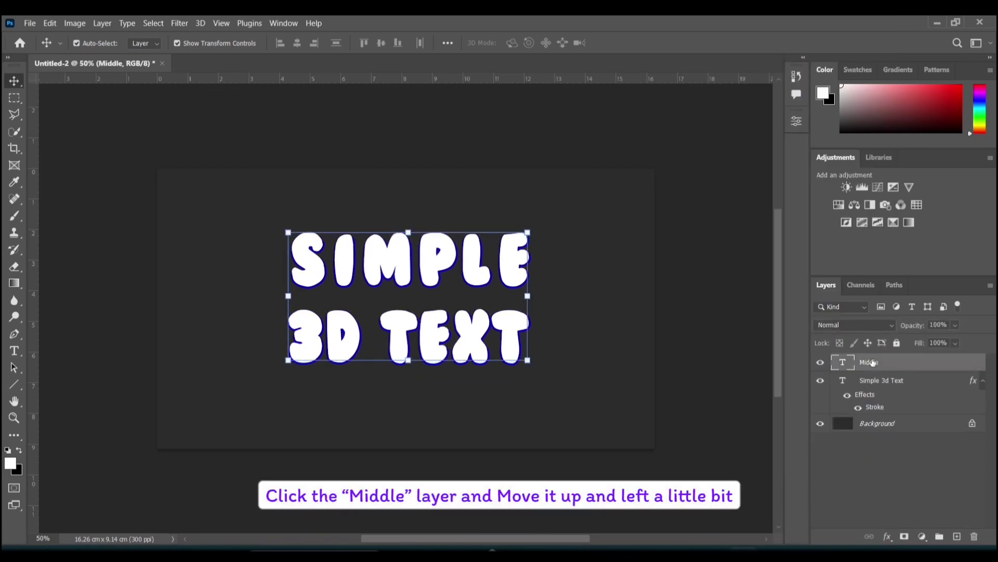
pyautogui.press('Left')
pyautogui.press('Left')
pyautogui.press('Left')
pyautogui.press('Left')
pyautogui.press('Left')
pyautogui.press('Left')
pyautogui.press('Up')
pyautogui.press('Up')
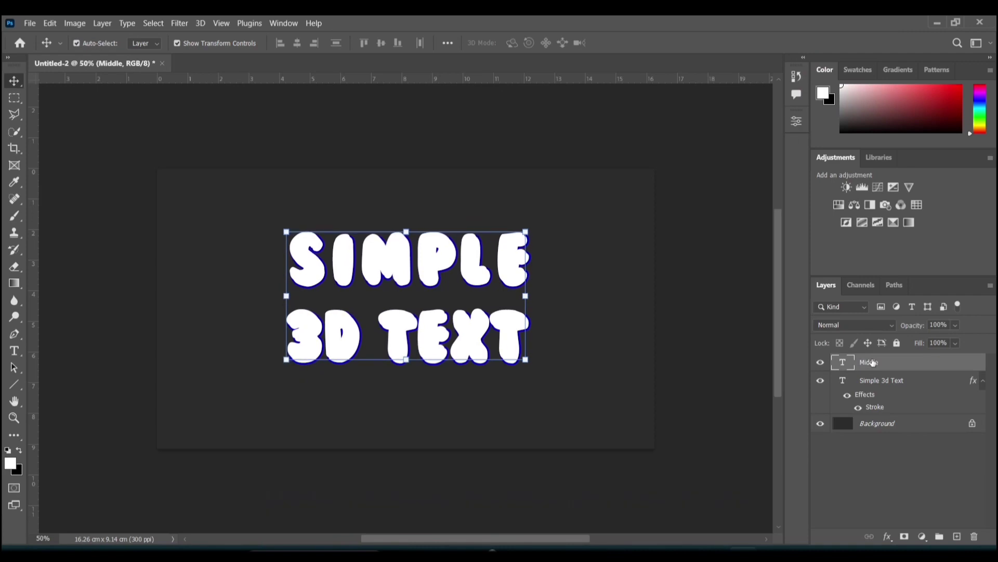
pyautogui.press('Left')
pyautogui.press('Left')
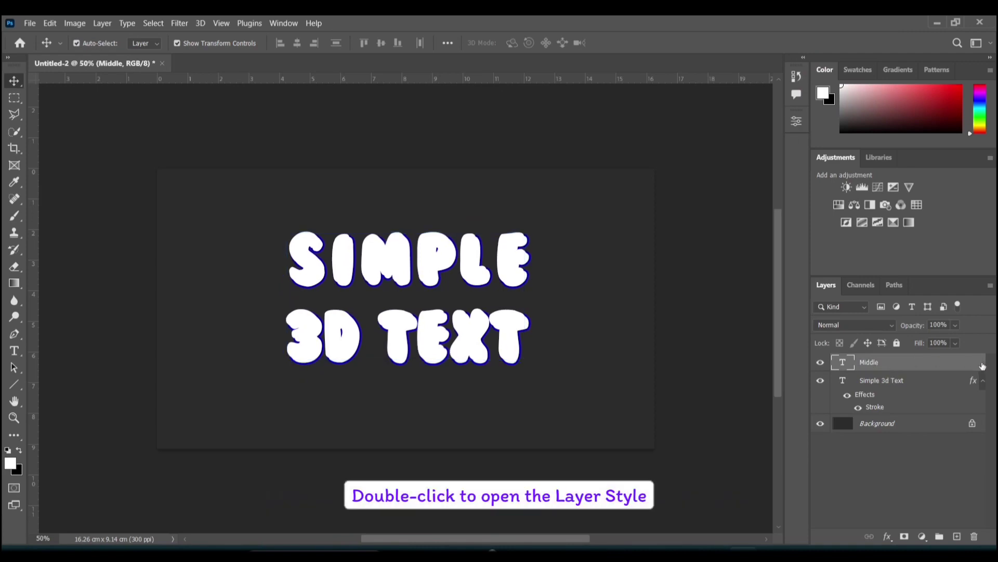
# - Give the Middle layer a 4 px stroke in dark navy #050074
pyautogui.doubleClick(982, 365)
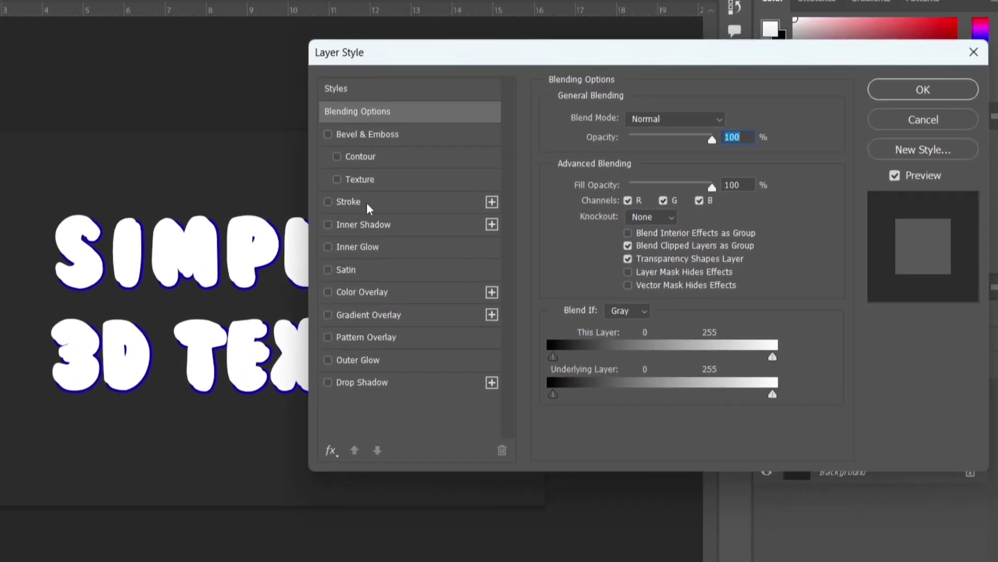
pyautogui.click(367, 203)
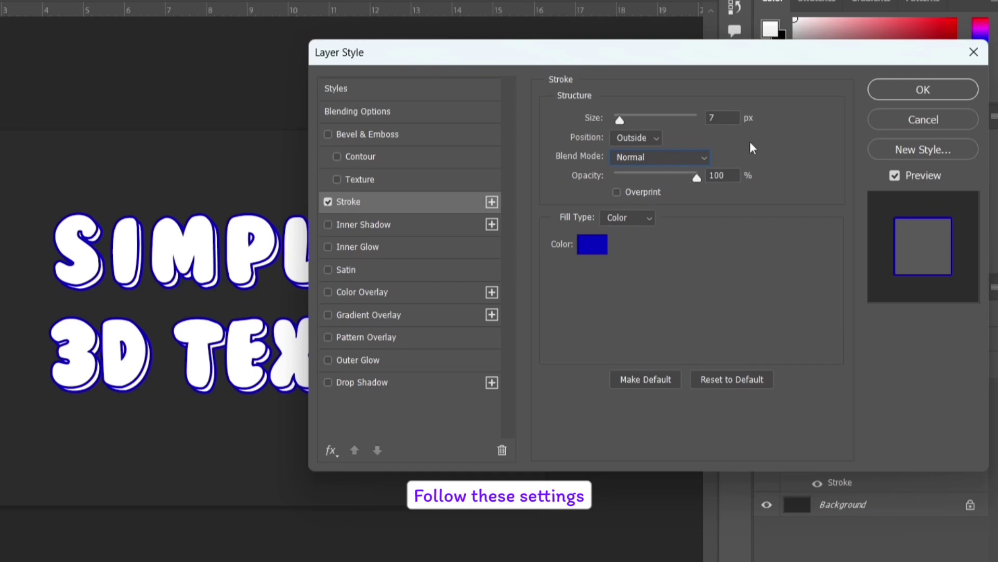
pyautogui.doubleClick(719, 118)
pyautogui.write('4')
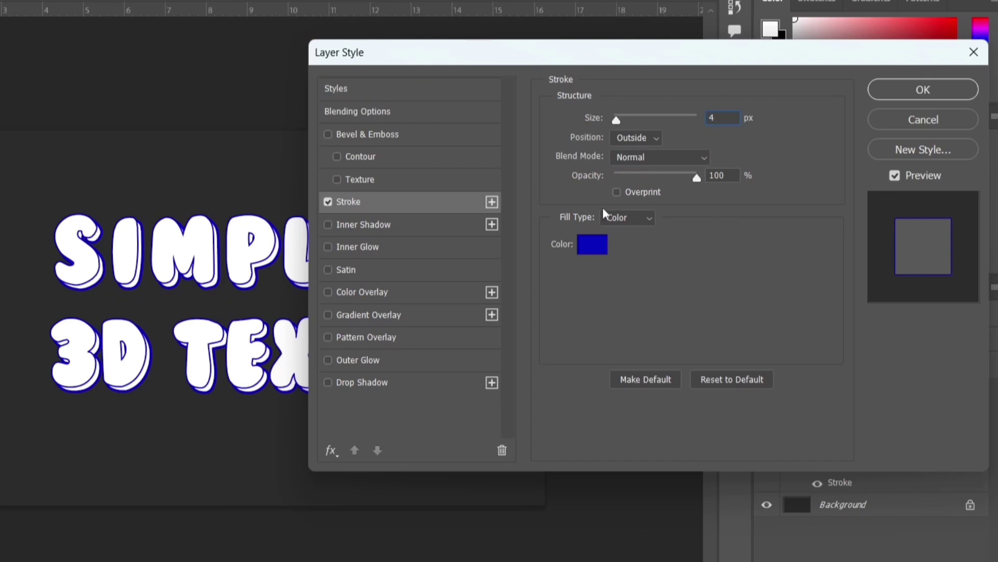
pyautogui.click(598, 246)
pyautogui.moveTo(756, 182); pyautogui.dragTo(780, 235)
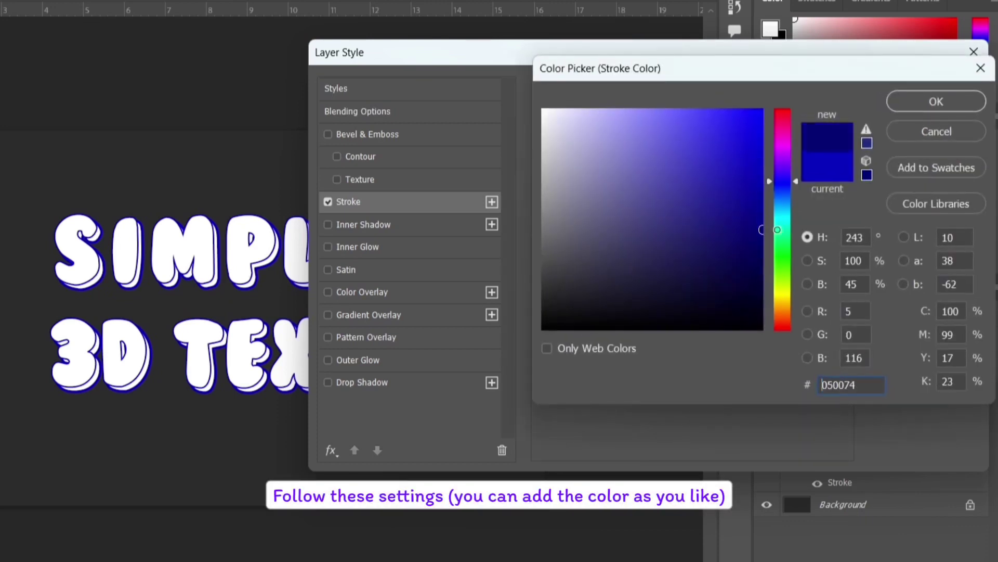
pyautogui.moveTo(862, 387); pyautogui.dragTo(815, 388)
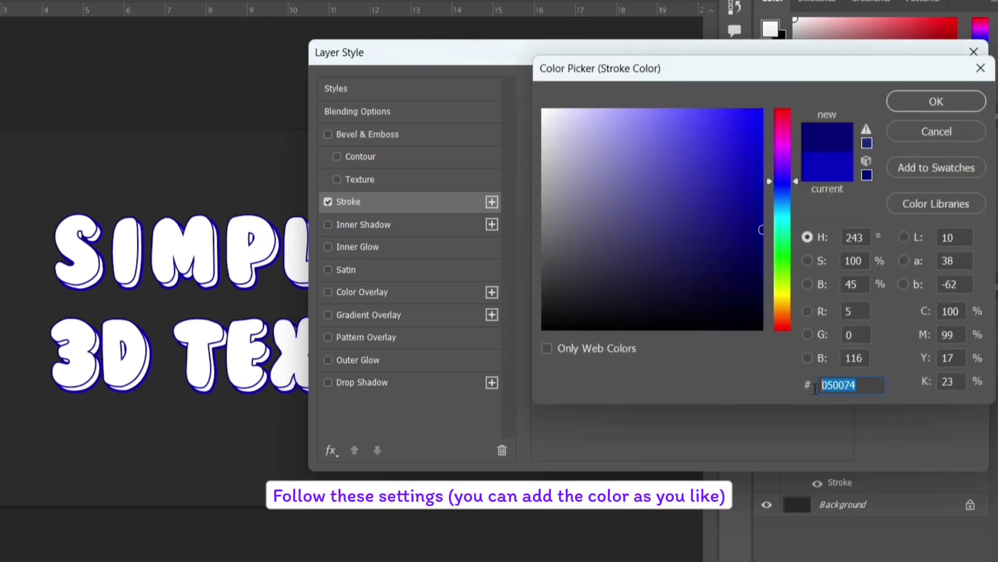
pyautogui.click(915, 103)
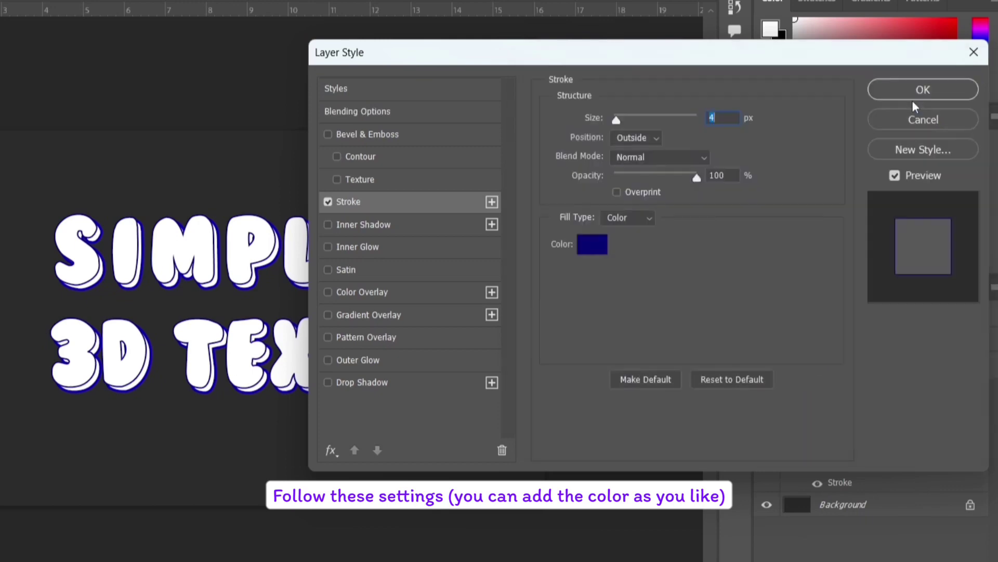
# - Add an Overlay Inner Glow at 50%, Edge source, Choke 100, Size 4
pyautogui.click(357, 245)
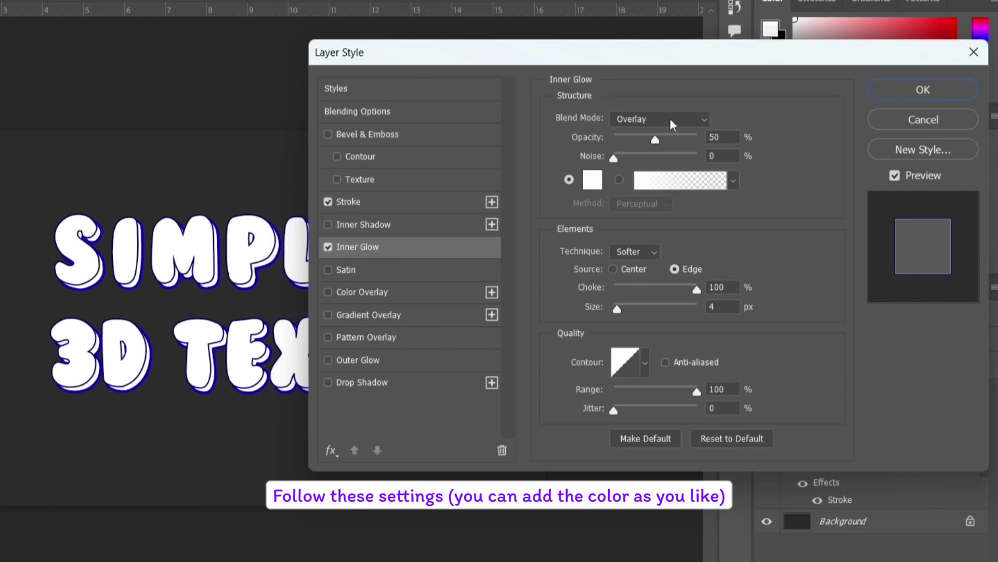
pyautogui.click(728, 137)
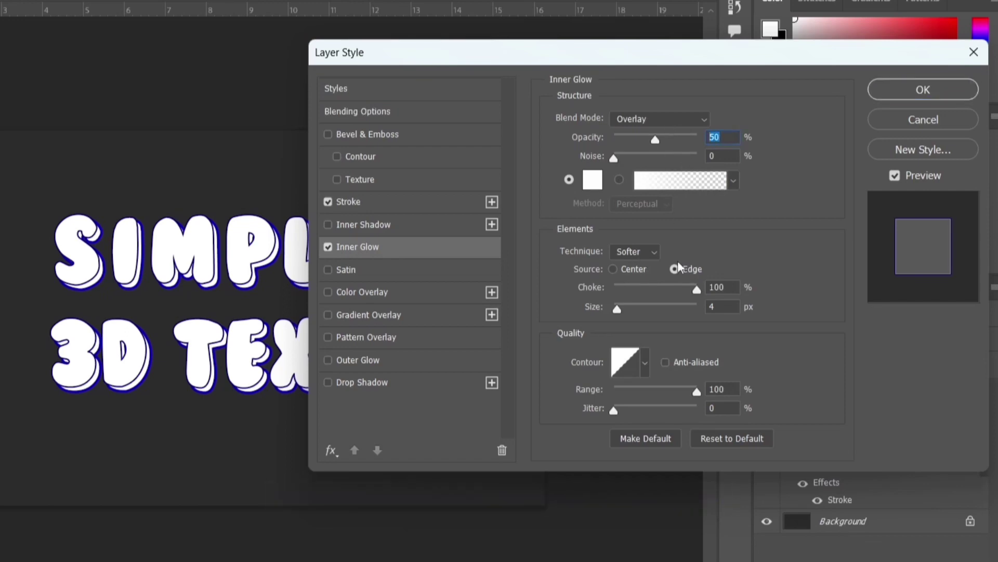
pyautogui.click(736, 287)
pyautogui.click(710, 307)
# - Add a blue #000f9c drop shadow at 30%, 135°, 20 px distance, Spread 100
pyautogui.click(373, 384)
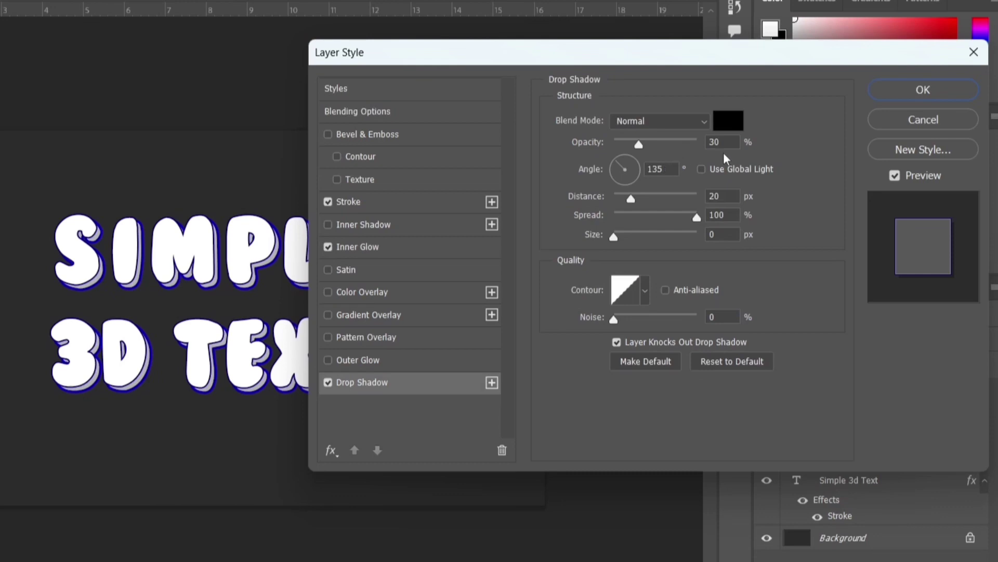
pyautogui.click(728, 121)
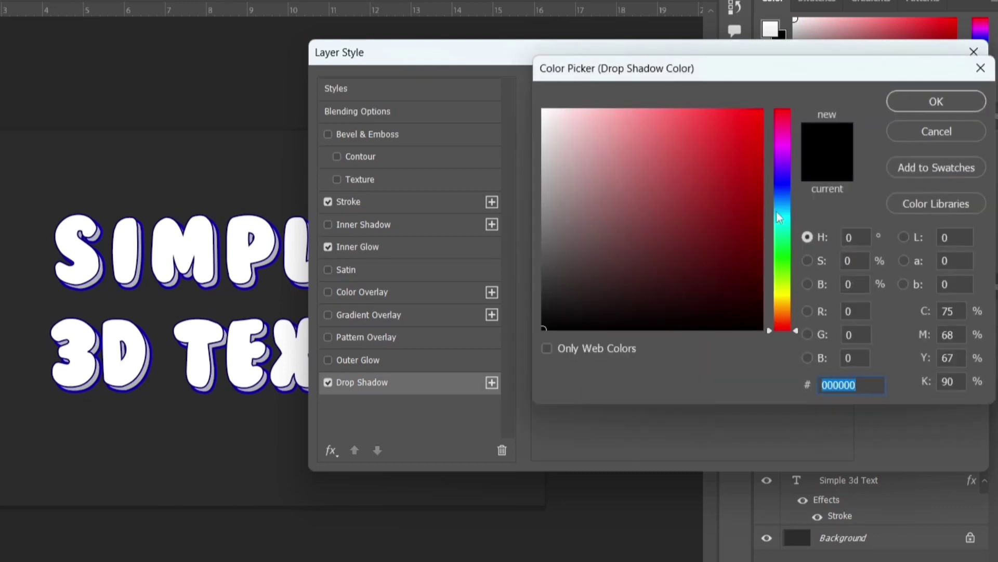
pyautogui.click(787, 187)
pyautogui.moveTo(763, 188); pyautogui.dragTo(782, 186)
pyautogui.click(919, 105)
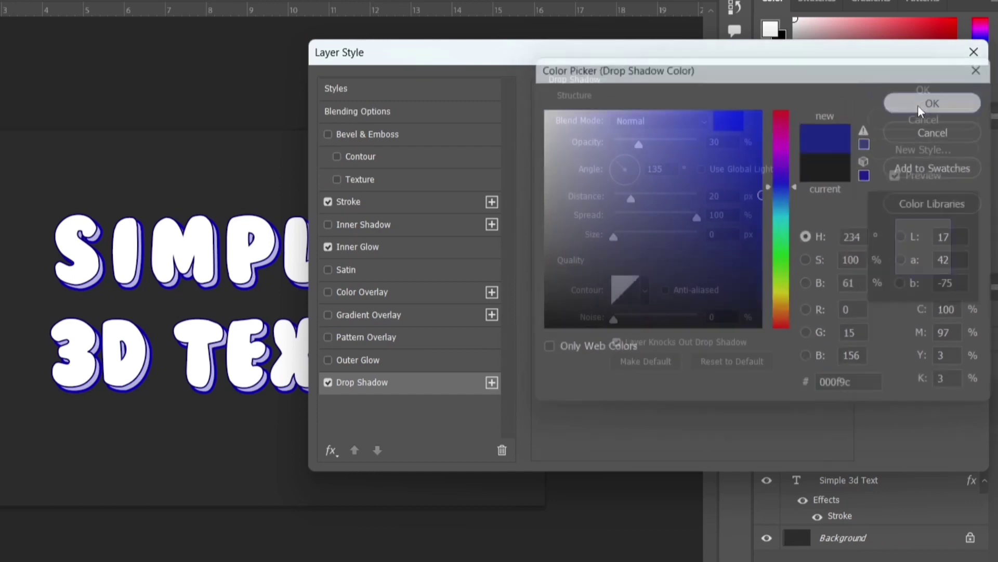
pyautogui.click(714, 196)
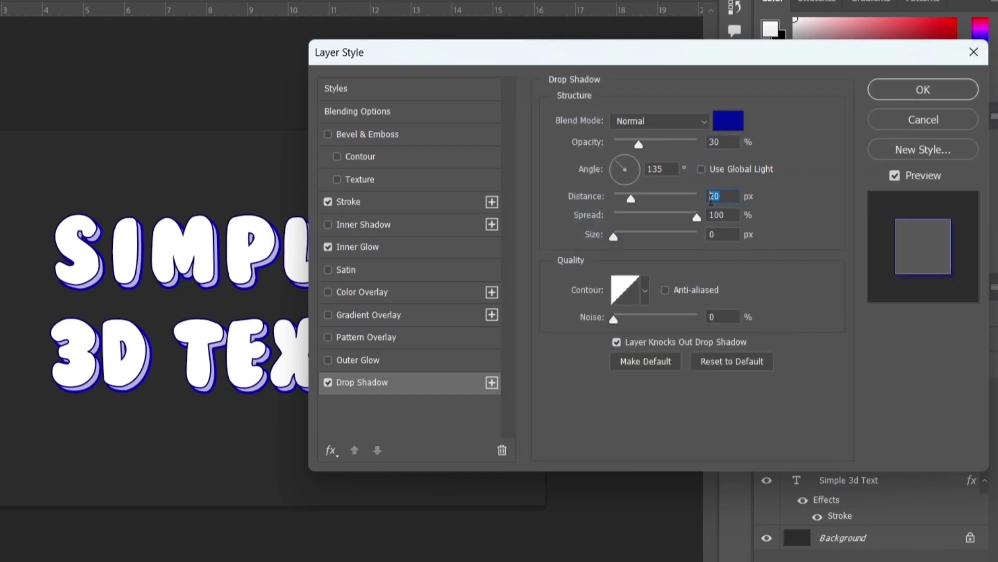
pyautogui.click(727, 215)
pyautogui.press('Tab')
pyautogui.click(722, 136)
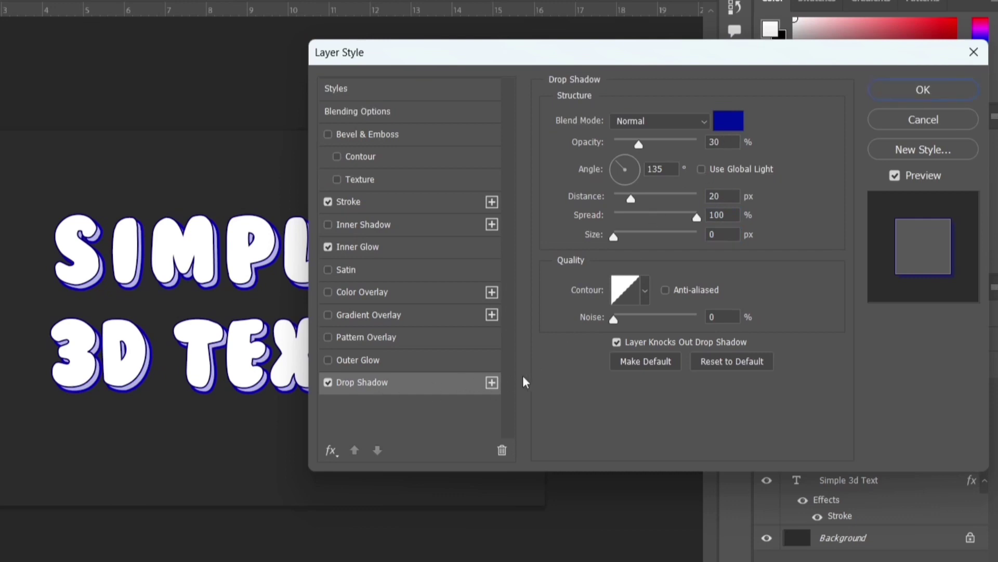
# - Add a Gradient Overlay using a light blue preset
pyautogui.click(367, 315)
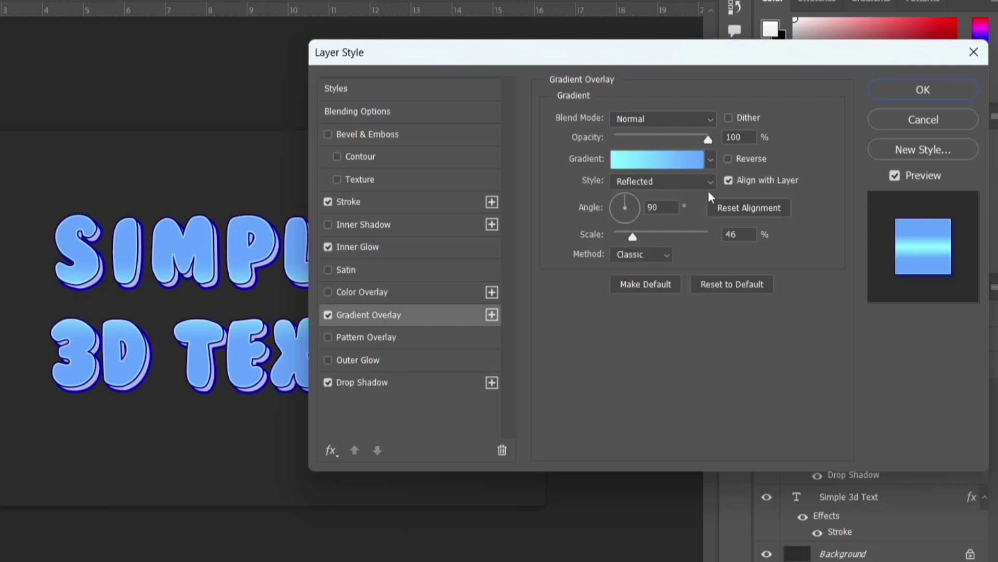
pyautogui.click(711, 161)
pyautogui.click(588, 273)
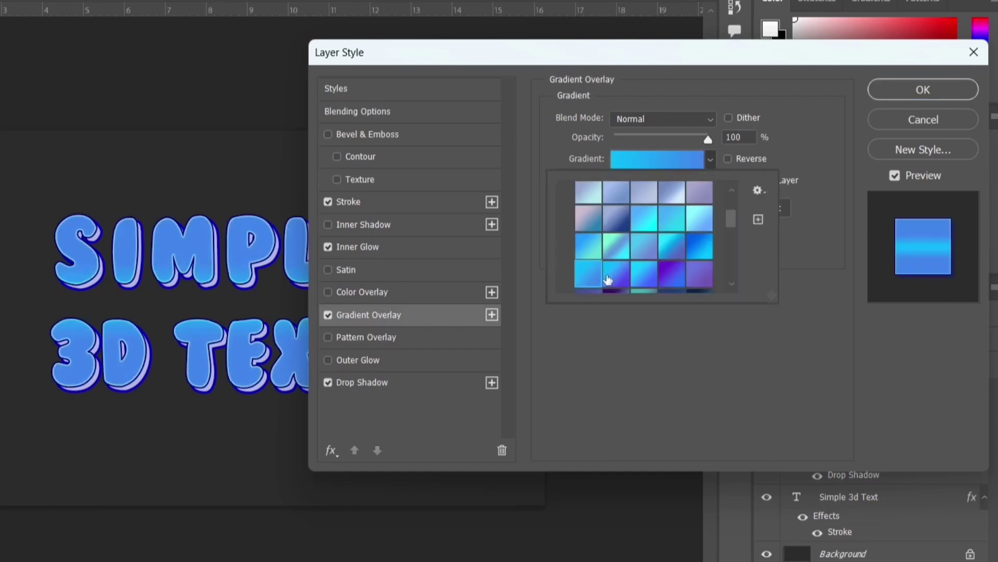
pyautogui.click(634, 279)
pyautogui.click(586, 252)
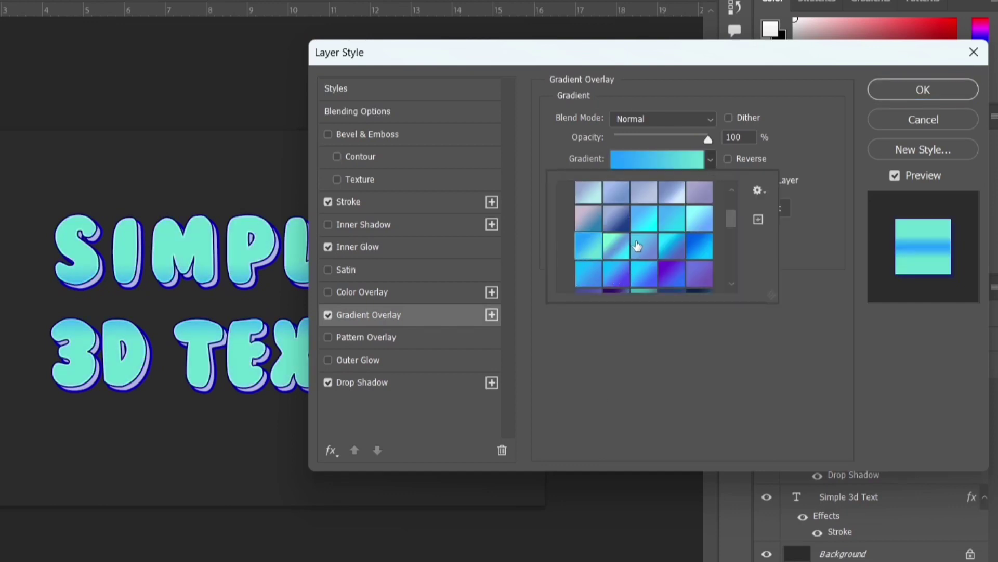
pyautogui.scroll(-1, 637, 245)
pyautogui.scroll(1, 666, 247)
pyautogui.click(698, 215)
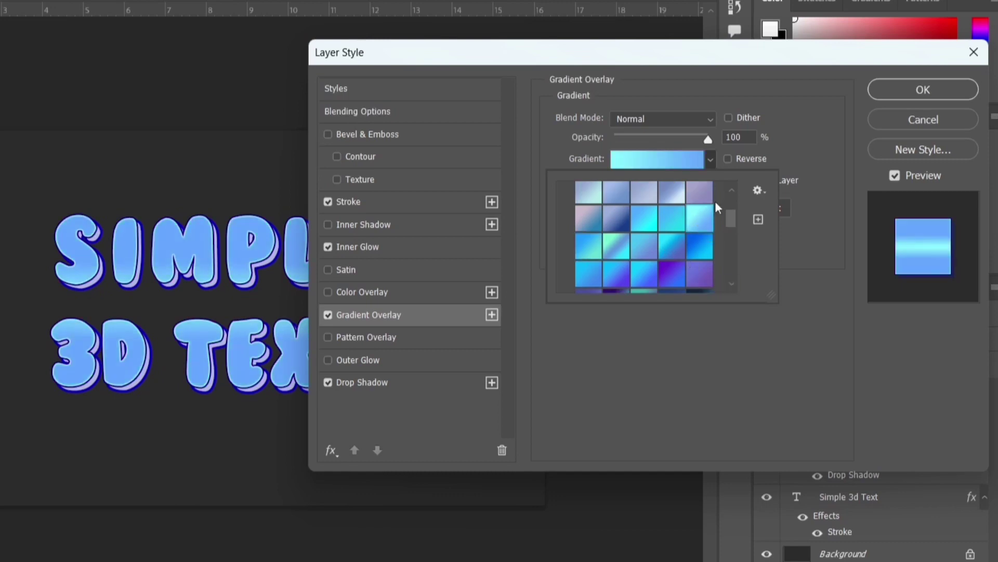
pyautogui.click(812, 149)
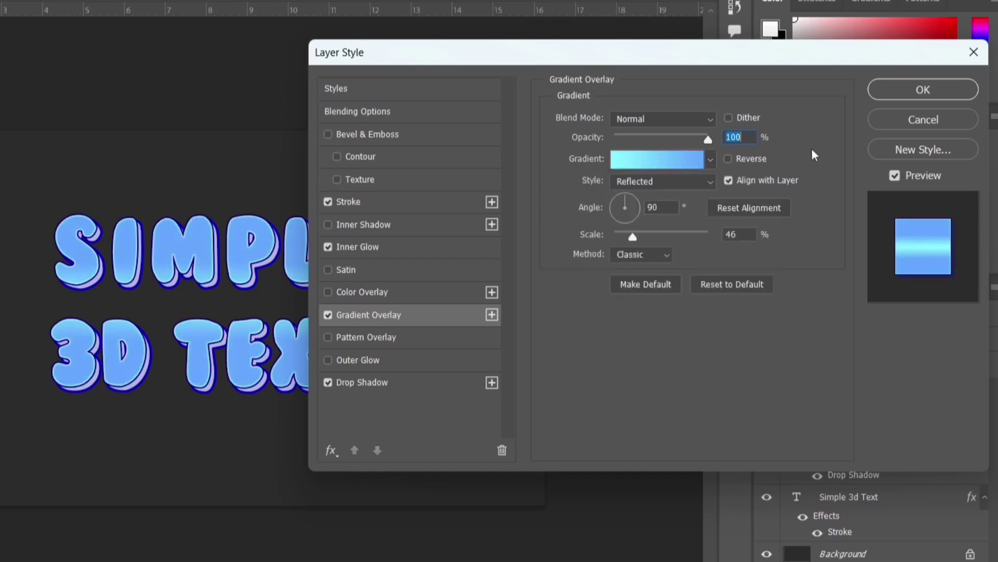
# - Set the gradient to Reflected, 90° angle, 46% scale, and apply all layer styles
pyautogui.click(722, 235)
pyautogui.click(653, 207)
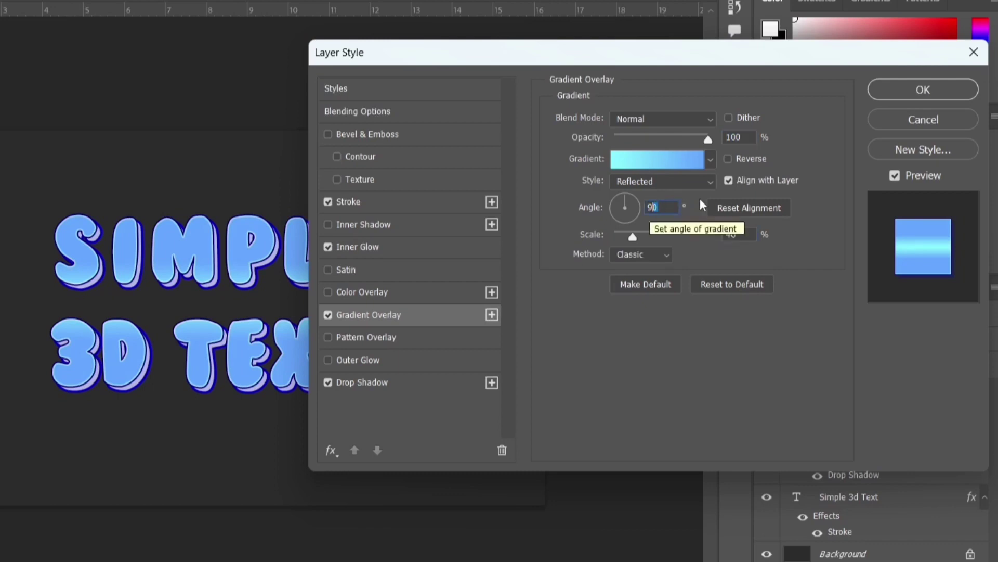
pyautogui.click(738, 138)
pyautogui.click(680, 120)
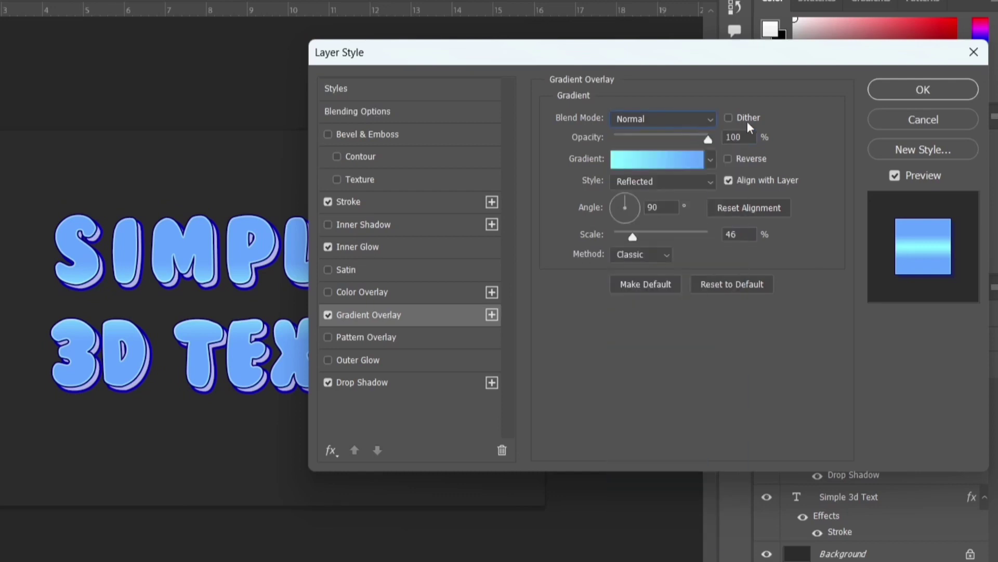
pyautogui.click(902, 89)
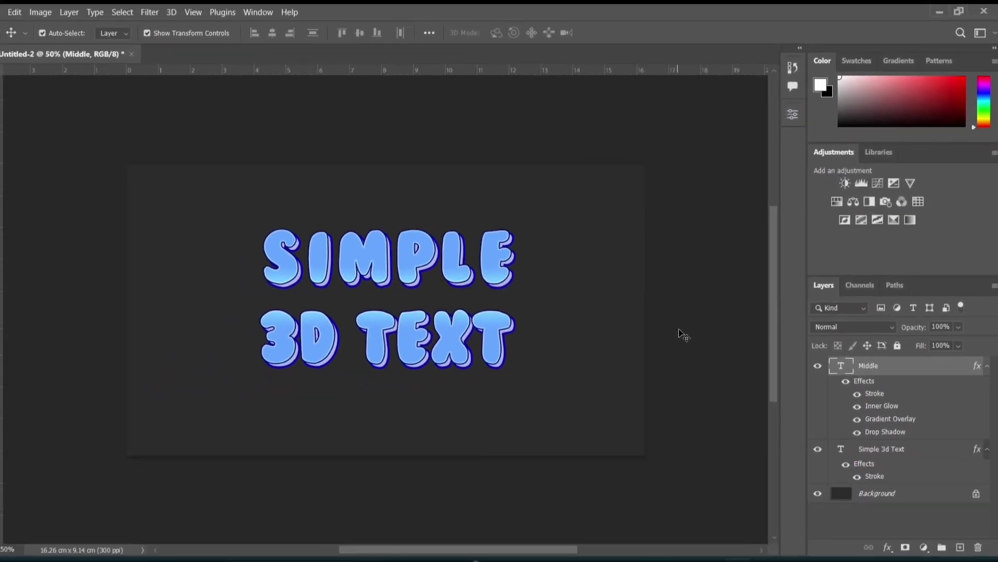
# - Duplicate the Middle layer and rename the copy Front
pyautogui.click(889, 364)
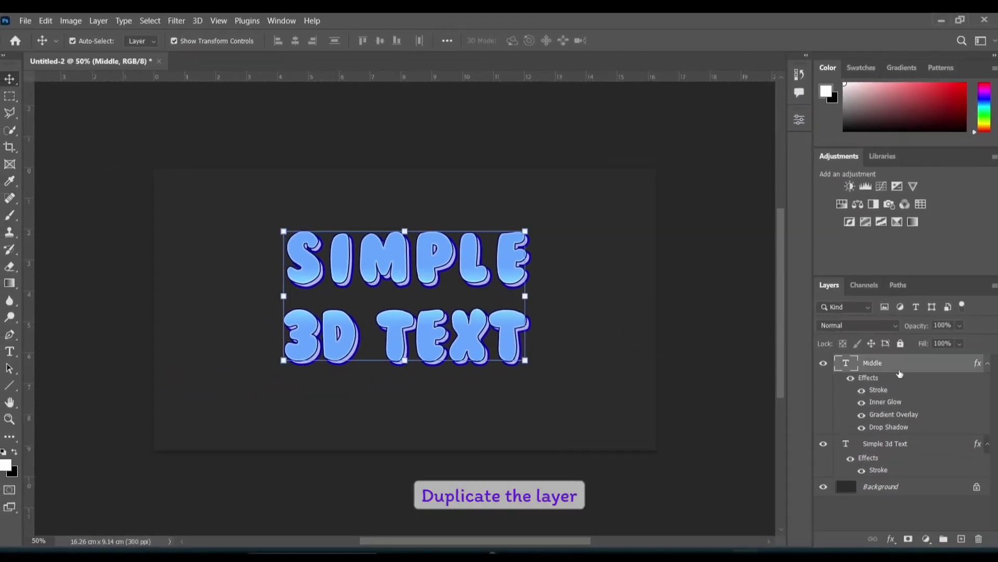
pyautogui.moveTo(900, 373); pyautogui.dragTo(960, 539)
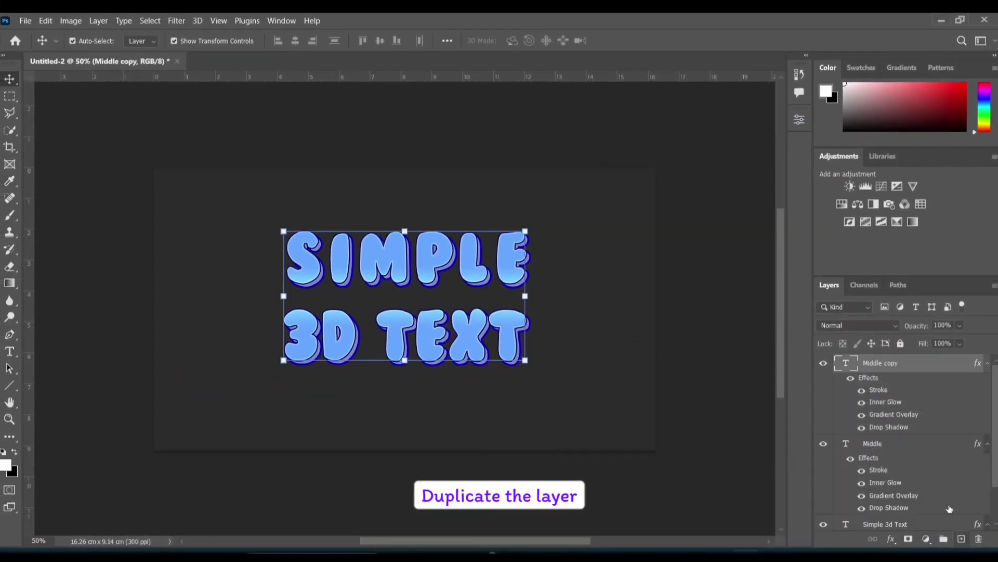
pyautogui.doubleClick(877, 363)
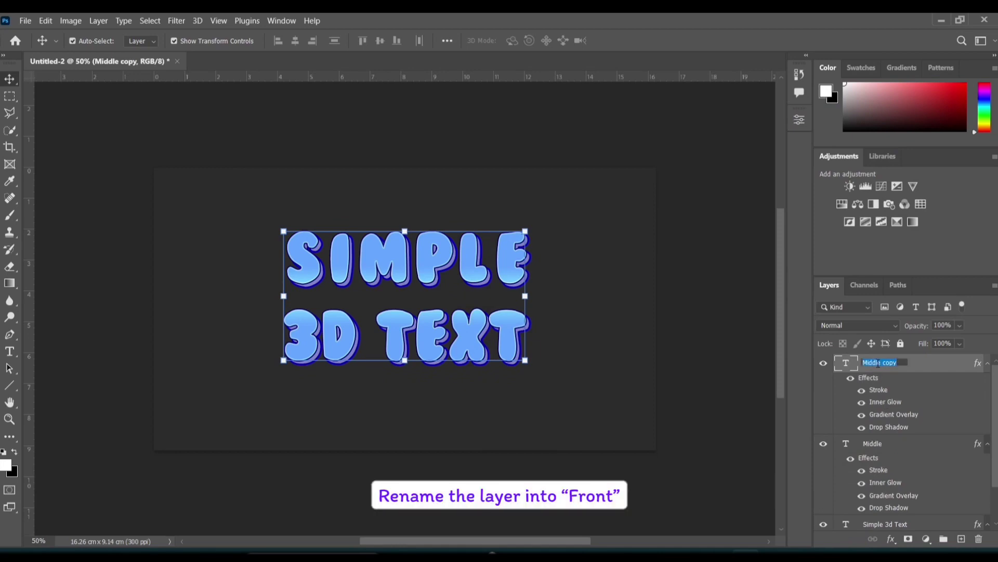
pyautogui.write('Front')
pyautogui.press('Return')
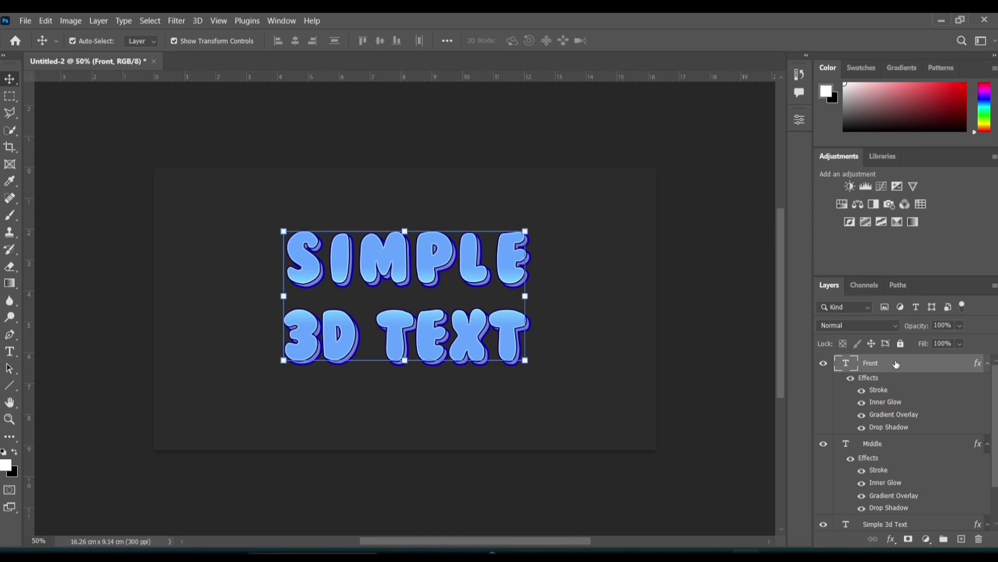
# - Clear Front's layer style and nudge it slightly up and left
pyautogui.rightClick(895, 363)
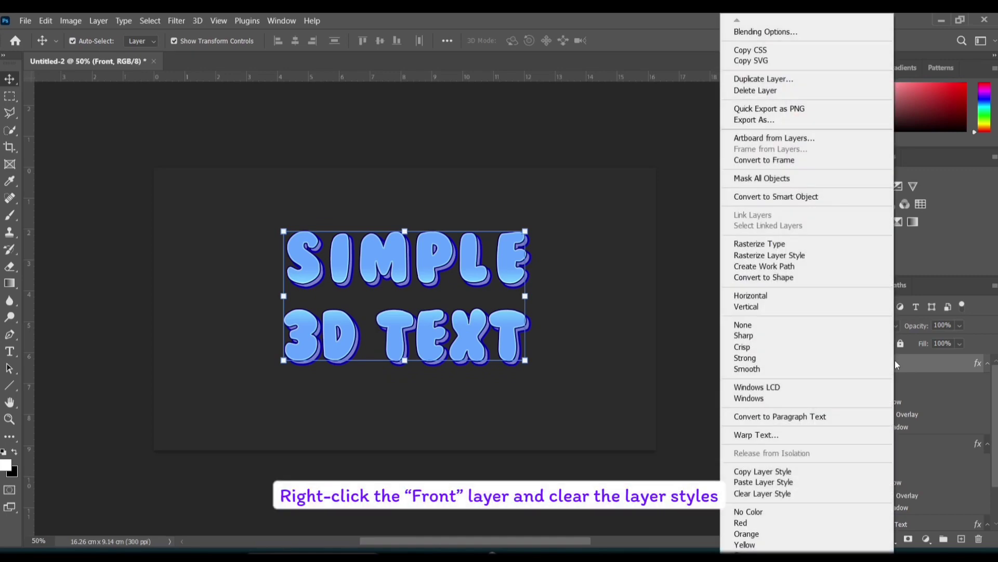
pyautogui.click(755, 494)
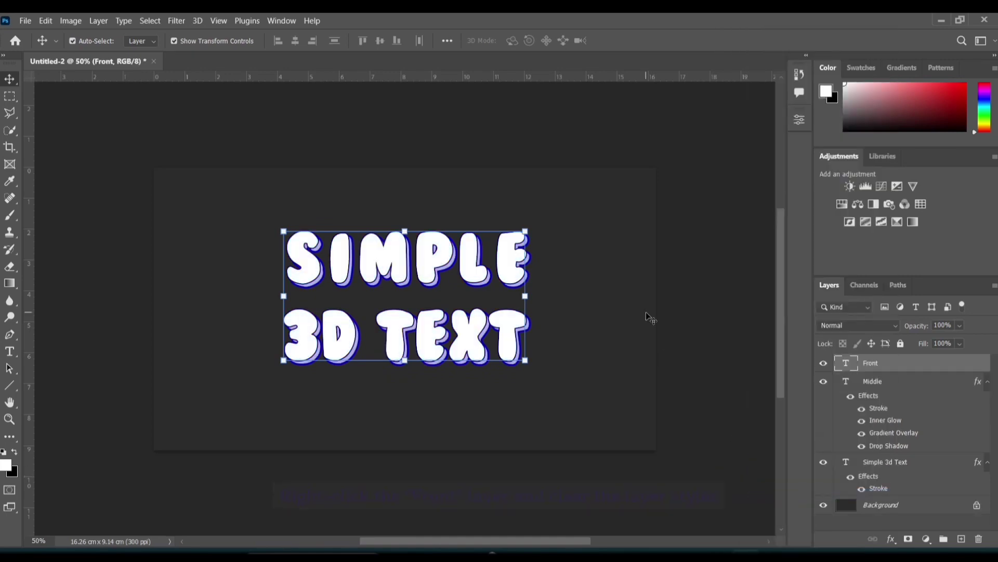
pyautogui.press('Up')
pyautogui.press('Up')
pyautogui.press('Up')
pyautogui.press('Left')
pyautogui.press('Left')
pyautogui.press('Left')
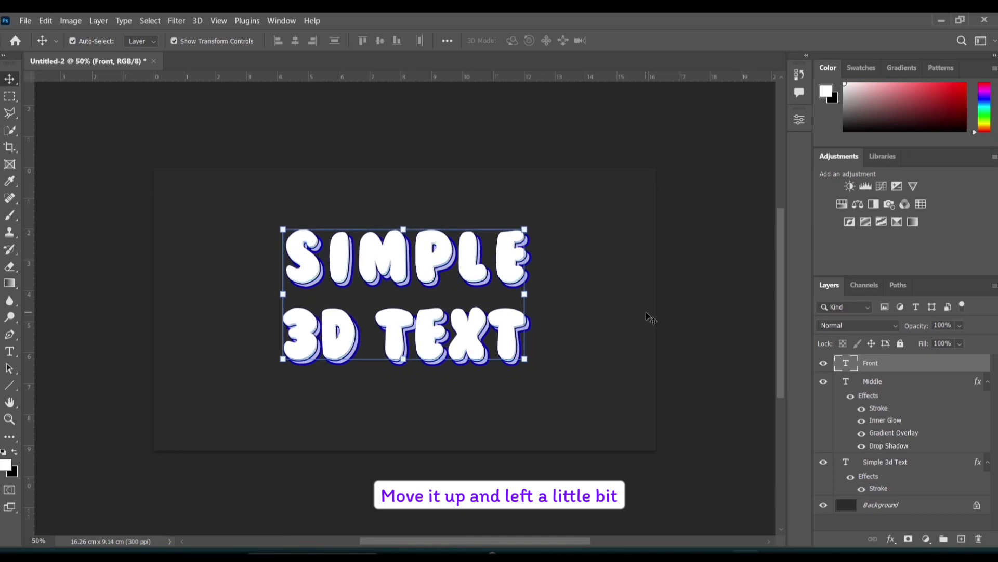
pyautogui.press('Left')
pyautogui.press('Left')
pyautogui.press('Left')
pyautogui.press('Up')
pyautogui.press('Up')
pyautogui.press('Left')
pyautogui.press('Left')
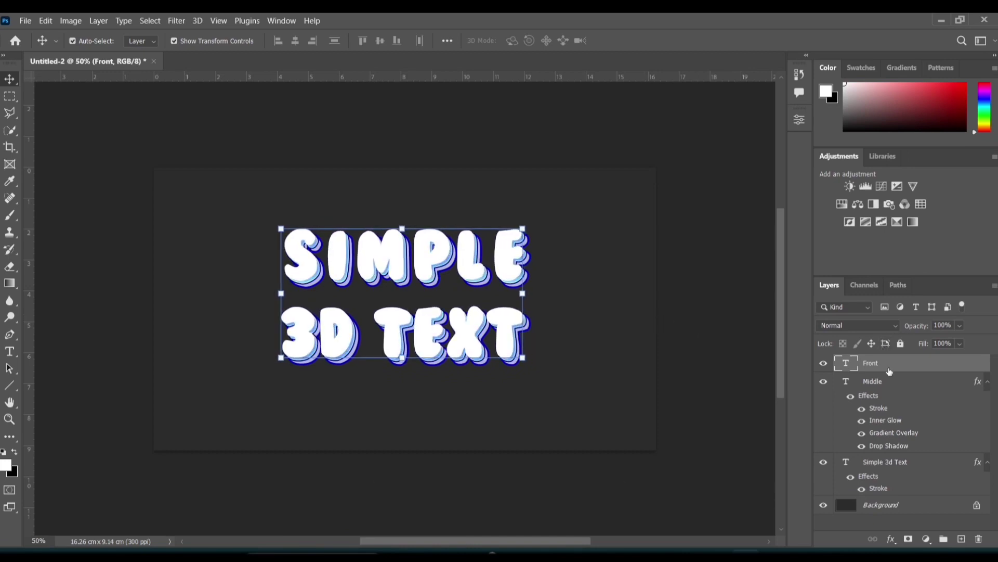
# - Set Front's fill opacity to 0 and add a 7 px Inside stroke at 0% opacity
pyautogui.doubleClick(988, 367)
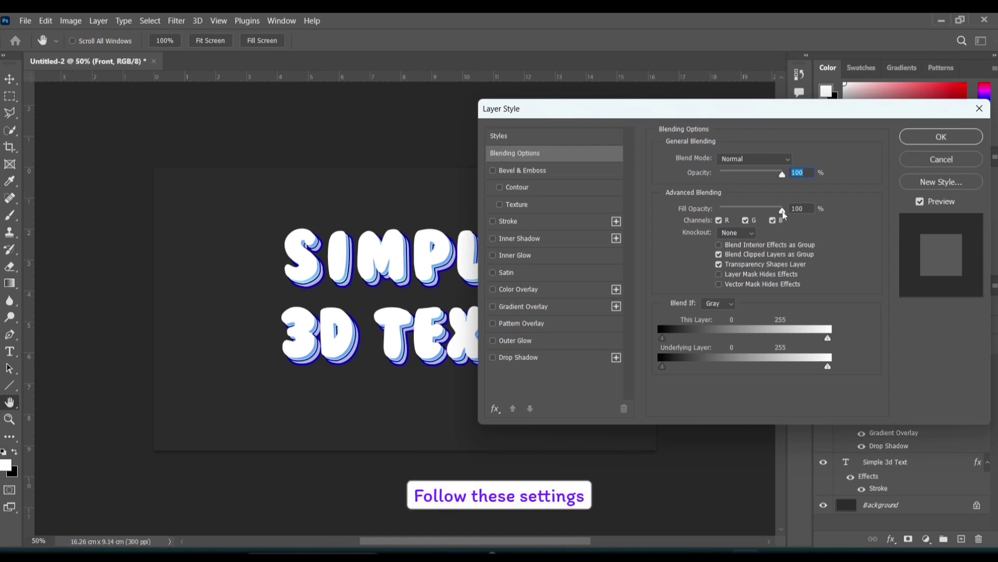
pyautogui.moveTo(783, 210); pyautogui.dragTo(684, 214)
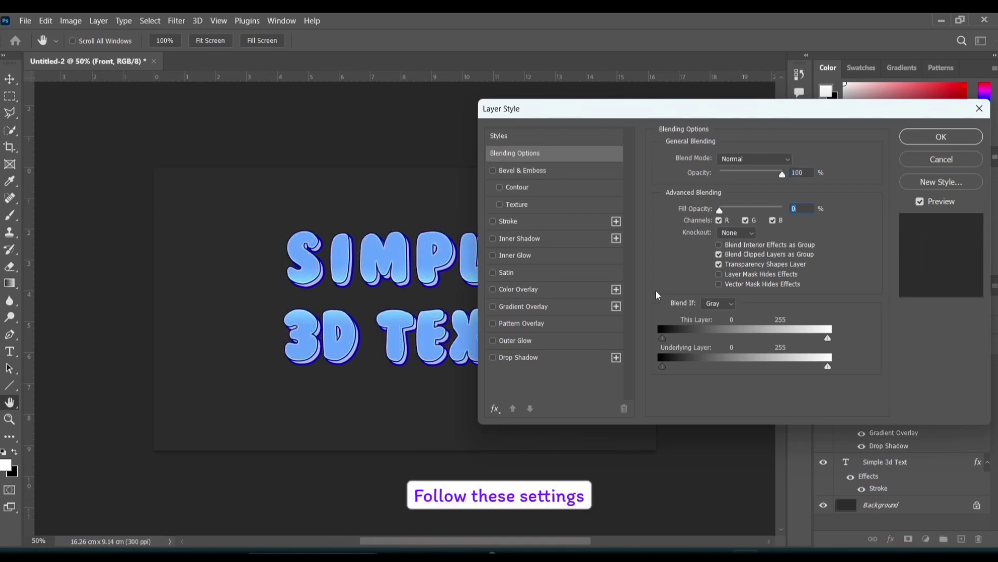
pyautogui.click(522, 221)
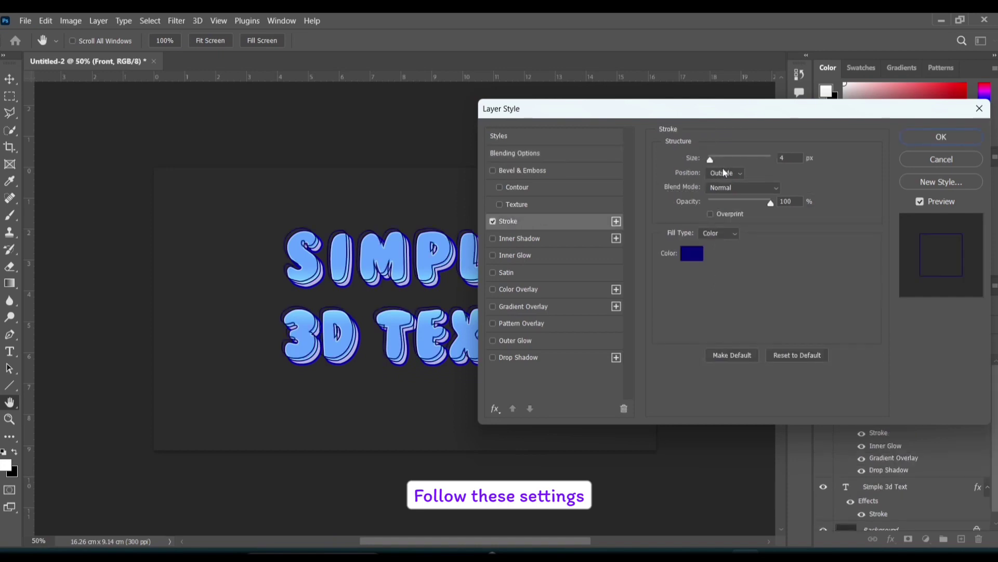
pyautogui.click(724, 173)
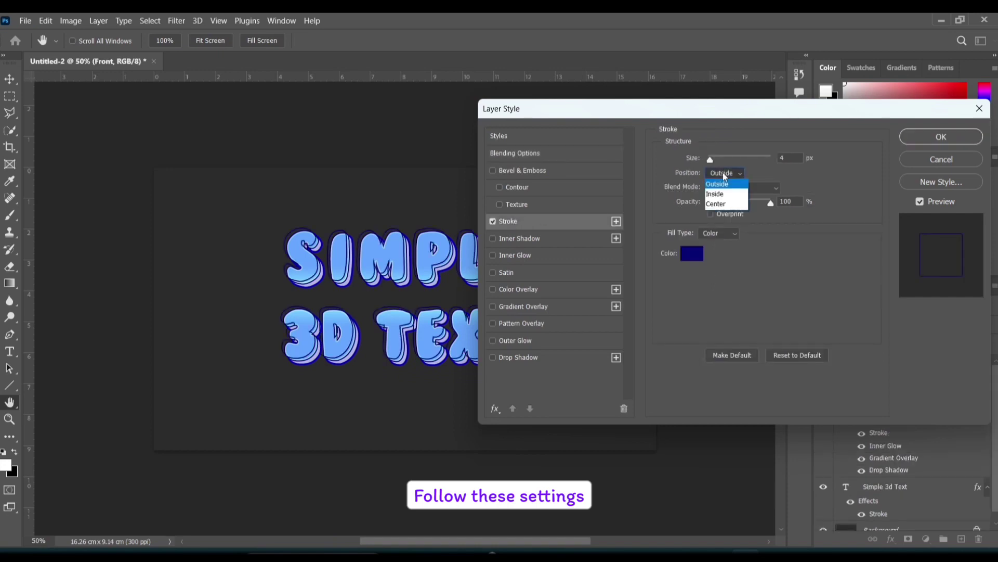
pyautogui.click(716, 195)
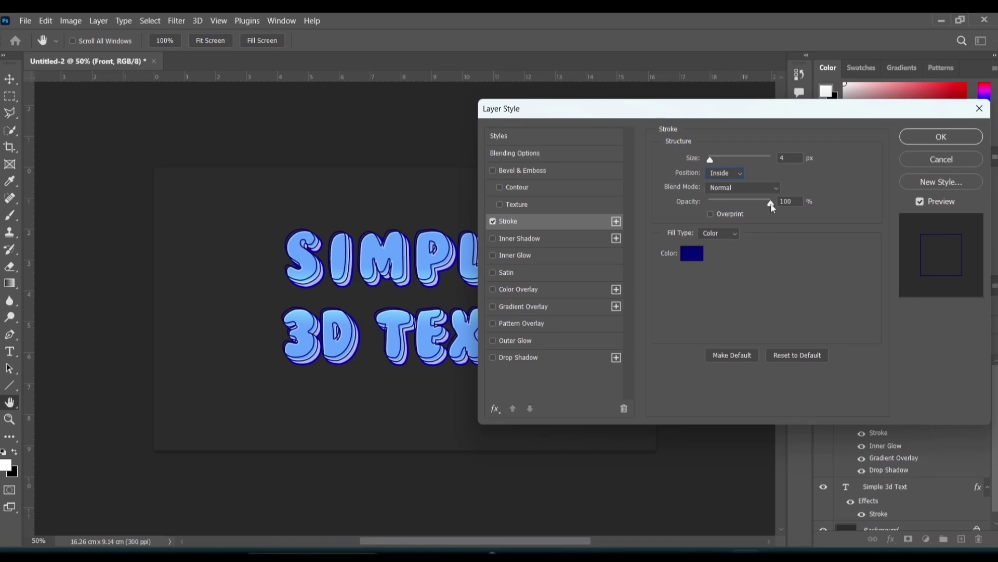
pyautogui.moveTo(773, 208); pyautogui.dragTo(708, 204)
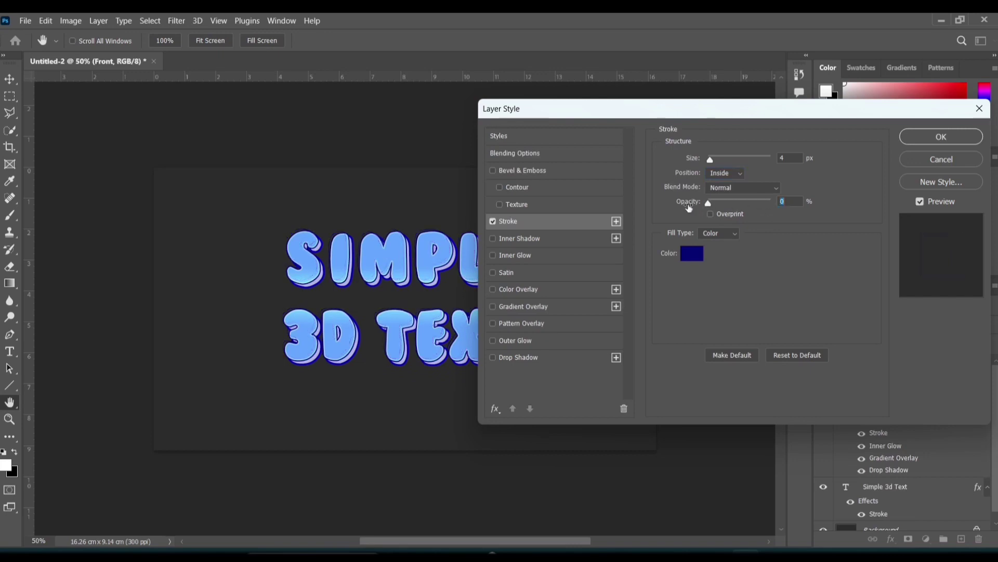
pyautogui.click(789, 157)
pyautogui.press('Up')
pyautogui.press('Up')
pyautogui.press('Up')
pyautogui.write('7')
# - Add a white Normal Color Overlay at 70% opacity and apply the styles
pyautogui.click(524, 288)
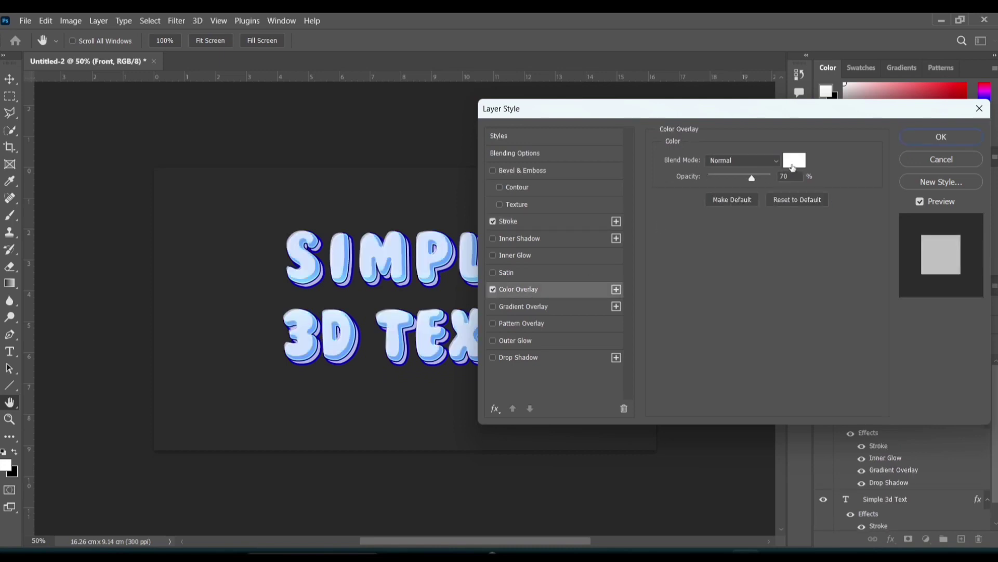
pyautogui.click(794, 161)
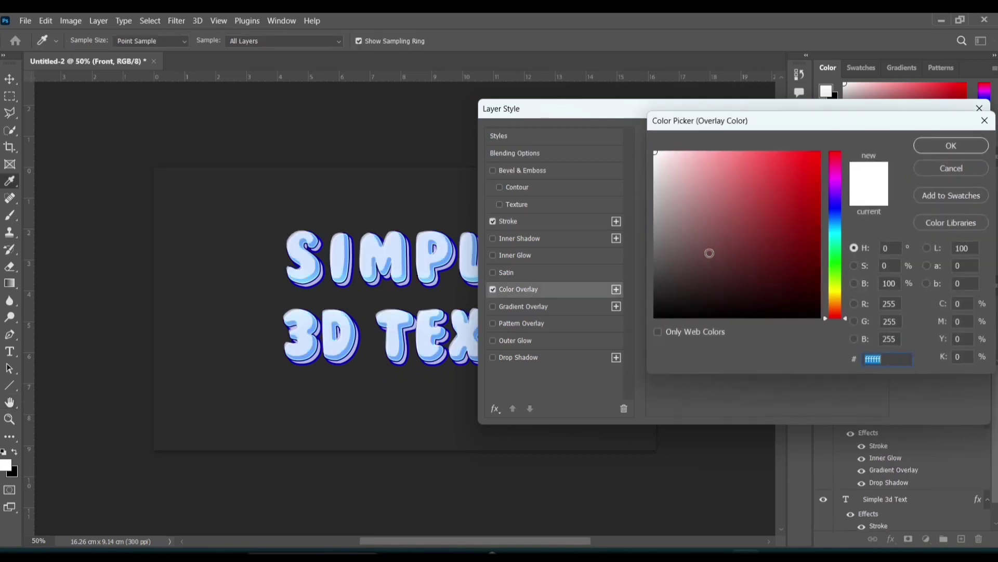
pyautogui.click(950, 147)
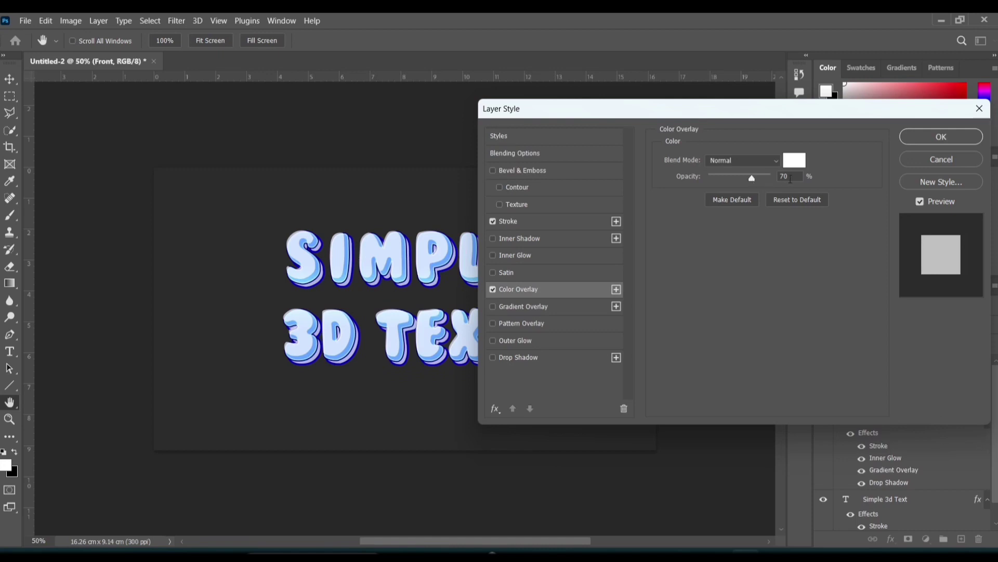
pyautogui.click(776, 177)
pyautogui.write('7')
pyautogui.press('Tab')
pyautogui.click(928, 138)
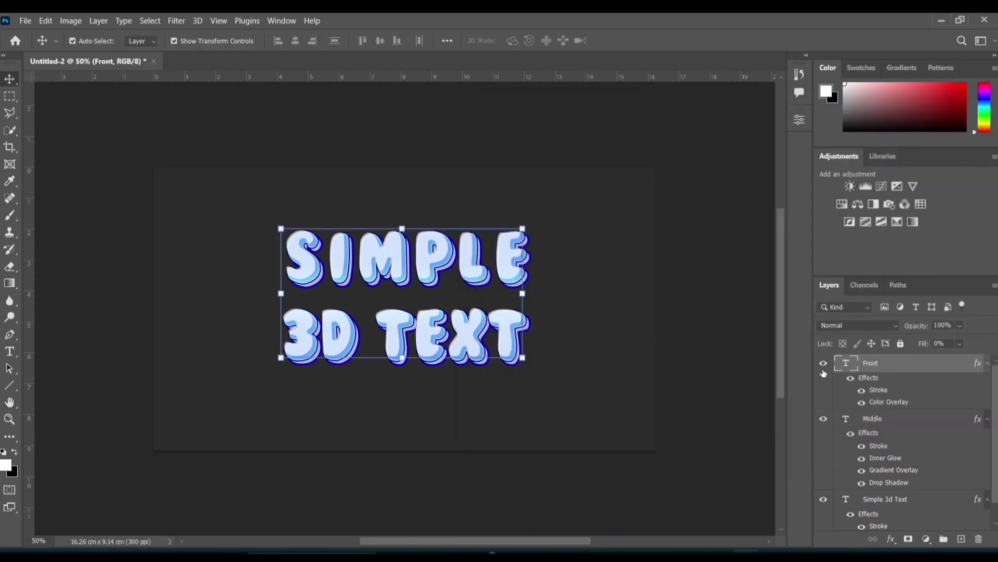
# - Select Front, Middle and Simple 3d Text and merge them with Layer > Merge Layers
pyautogui.hotkey('ctrl', '+')
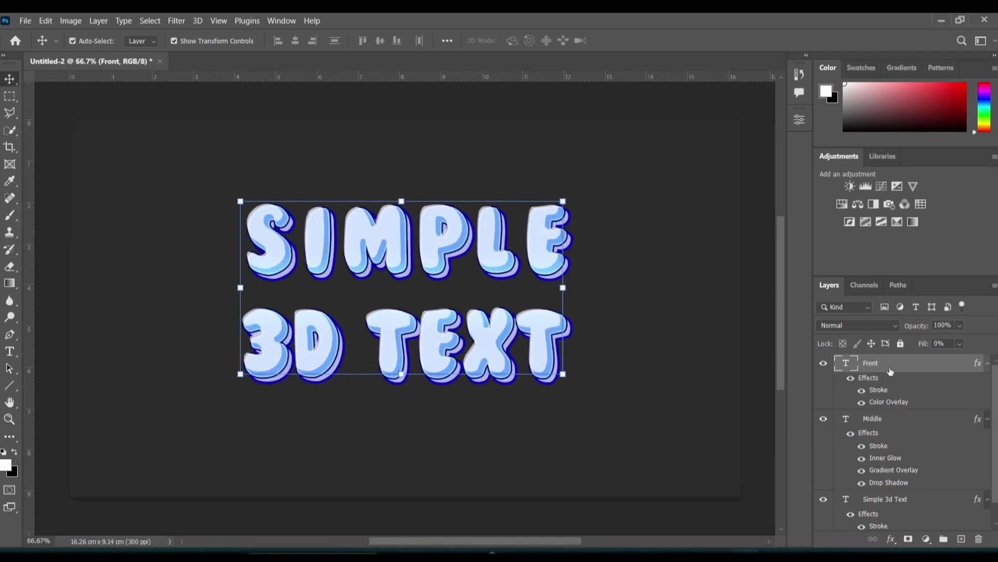
pyautogui.keyDown('ctrl'); pyautogui.click(873, 419); pyautogui.keyUp('ctrl')
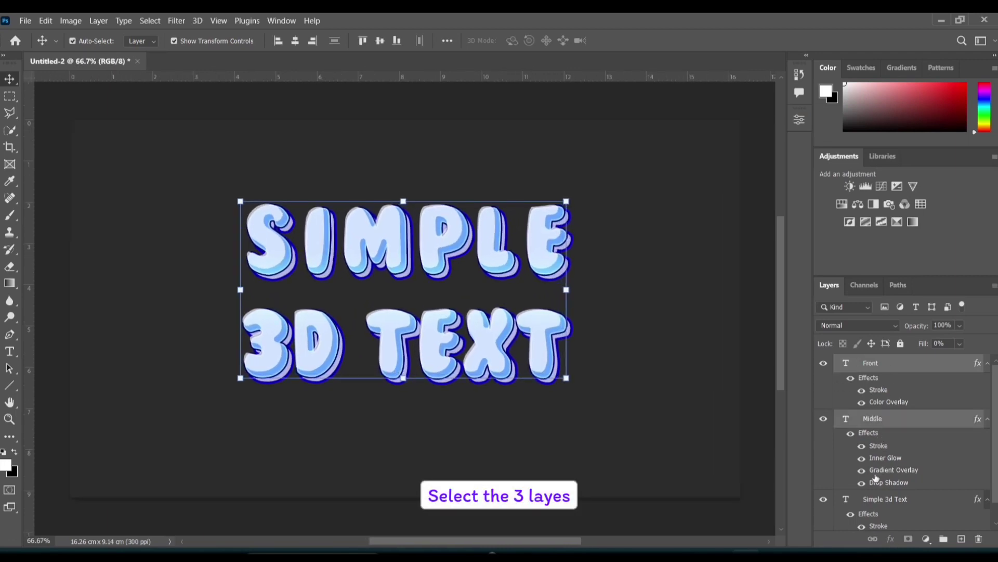
pyautogui.keyDown('ctrl'); pyautogui.click(873, 499); pyautogui.keyUp('ctrl')
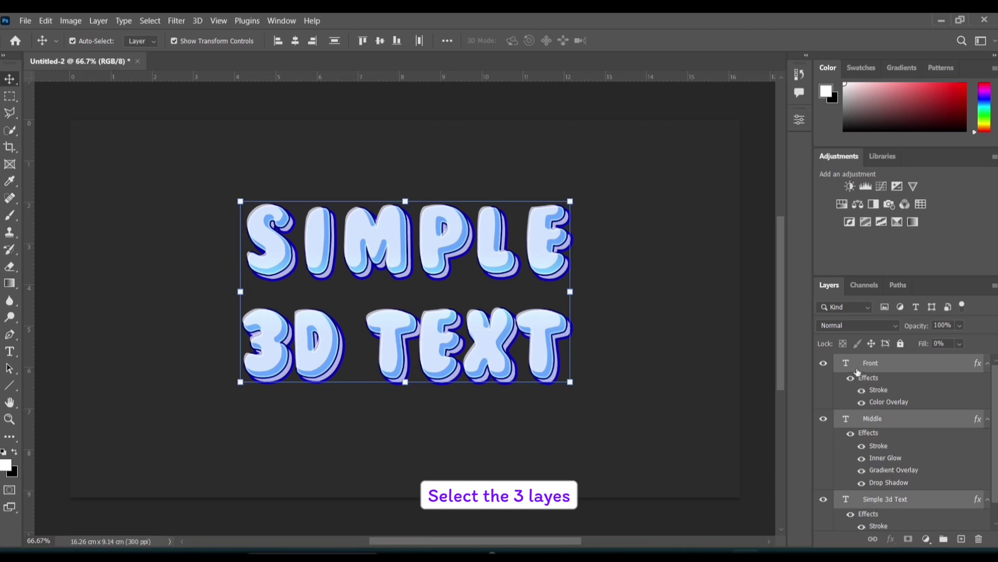
pyautogui.click(102, 21)
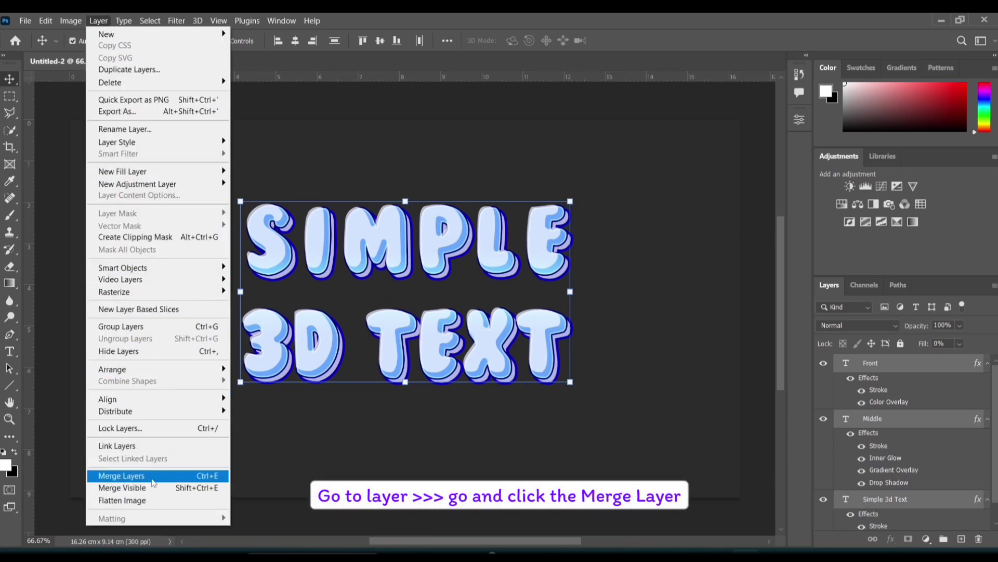
pyautogui.click(139, 475)
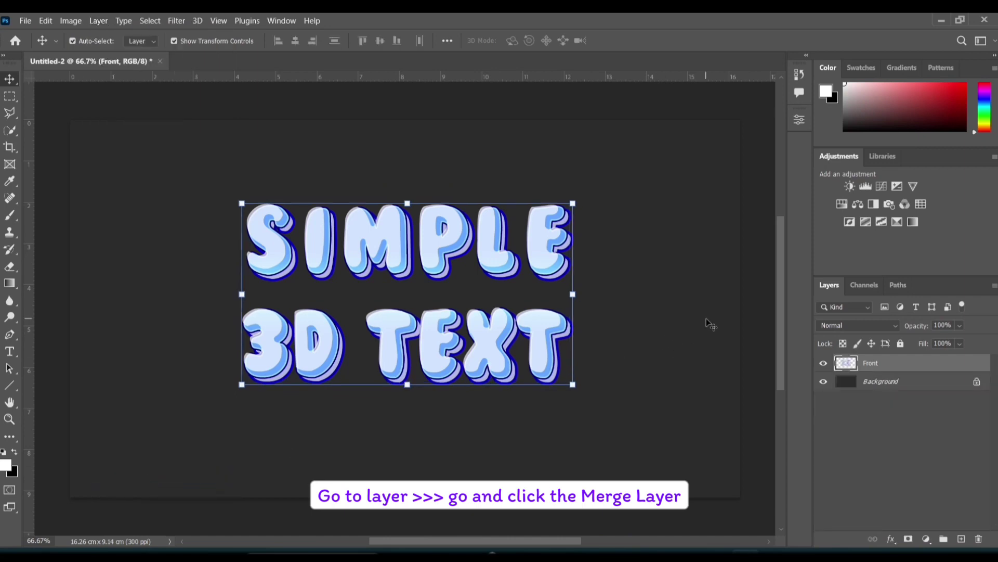
pyautogui.click(869, 344)
pyautogui.click(883, 363)
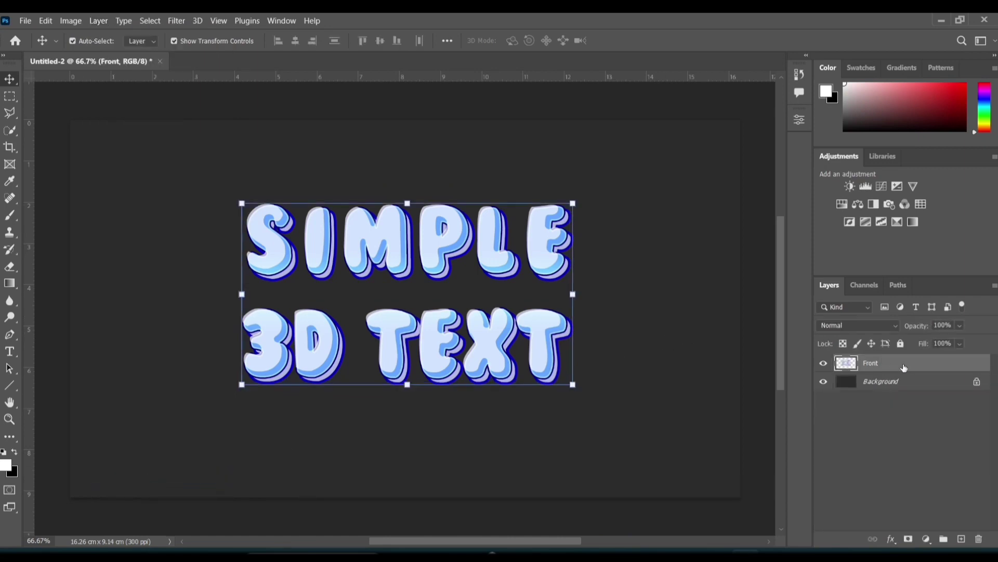
# - Add a black Drop Shadow to the Front layer: 30% opacity, 135° angle, 20 px distance, 100% spread, size 0
pyautogui.doubleClick(987, 367)
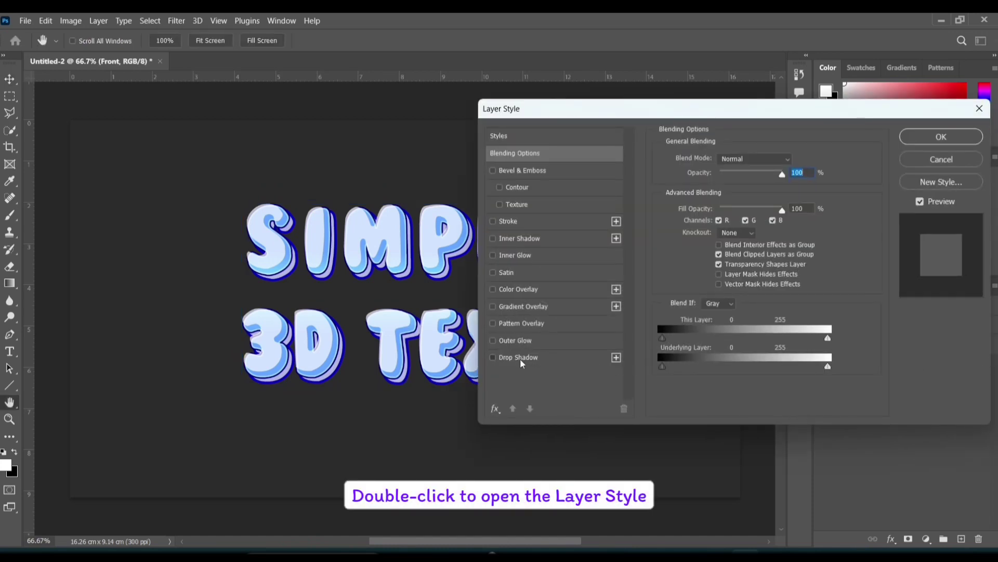
pyautogui.click(520, 358)
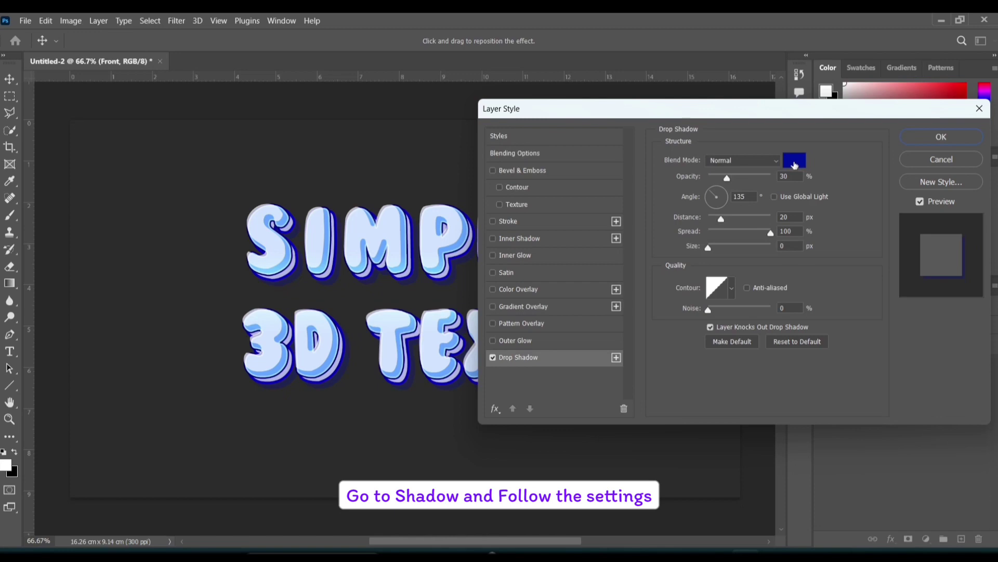
pyautogui.click(794, 165)
pyautogui.moveTo(720, 226); pyautogui.dragTo(653, 317)
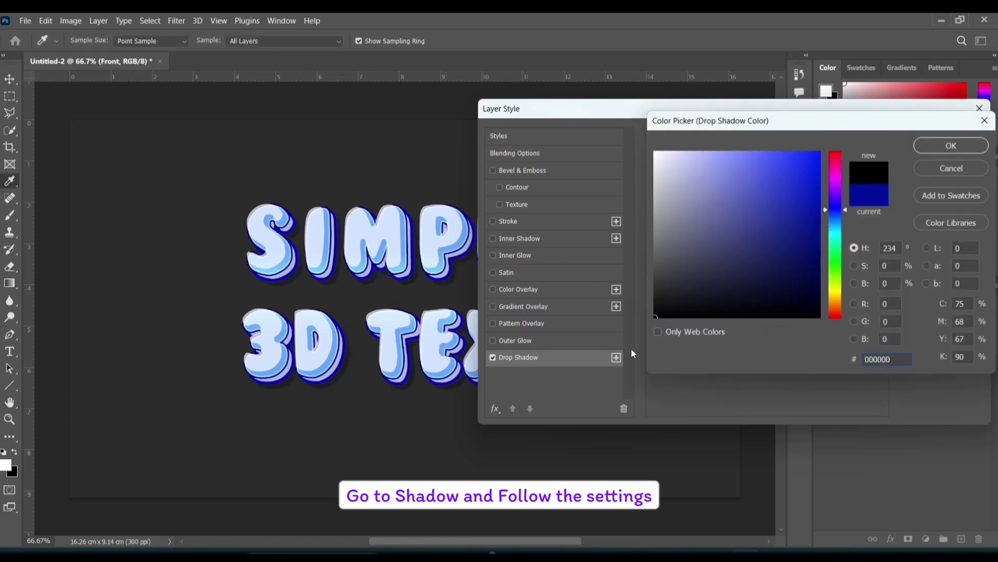
pyautogui.click(949, 147)
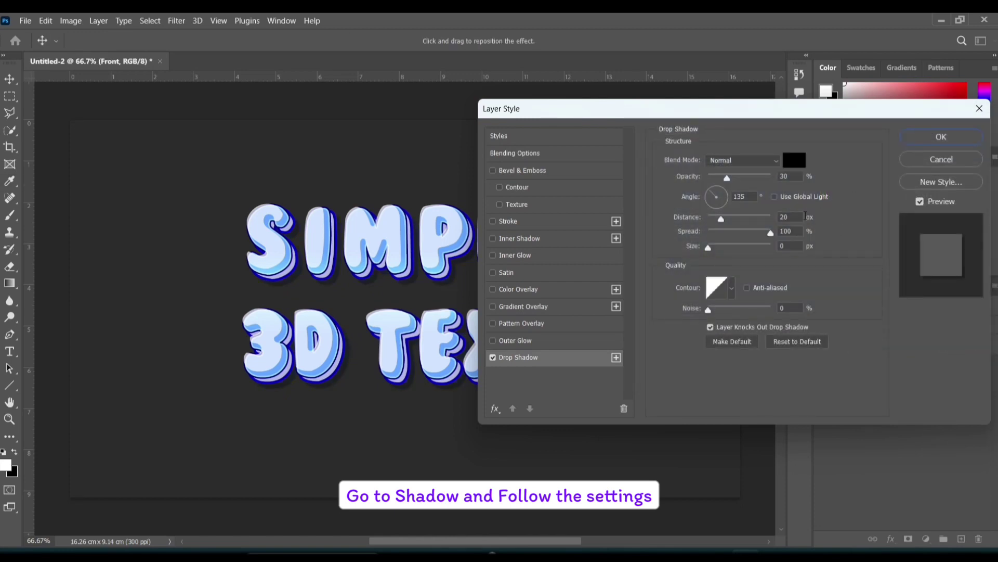
pyautogui.click(770, 231)
pyautogui.click(744, 196)
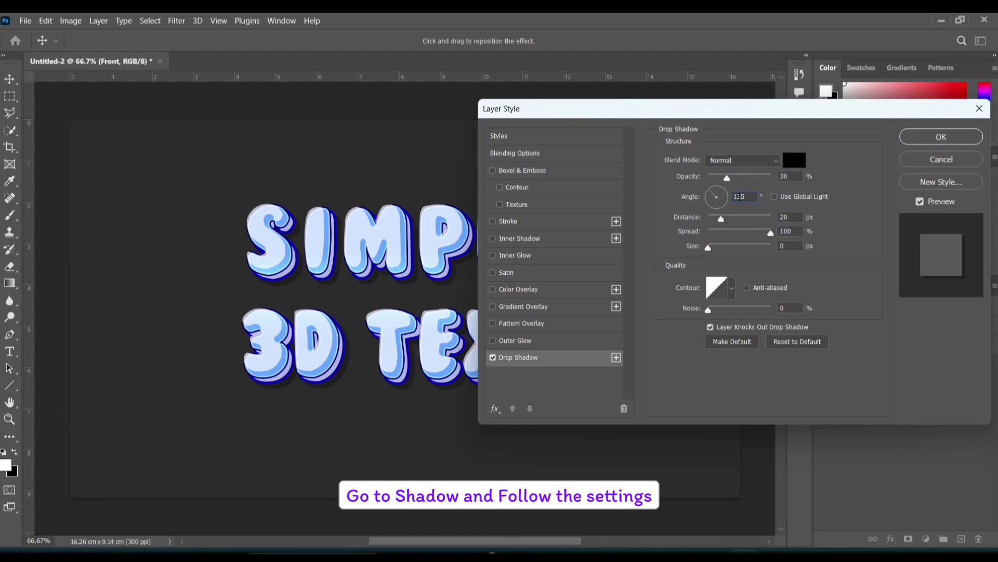
pyautogui.click(957, 138)
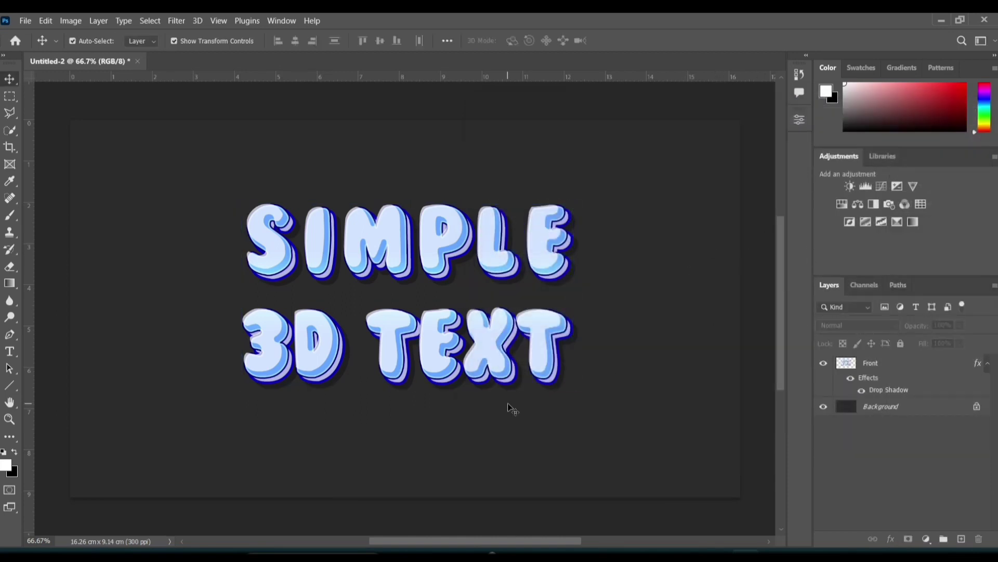